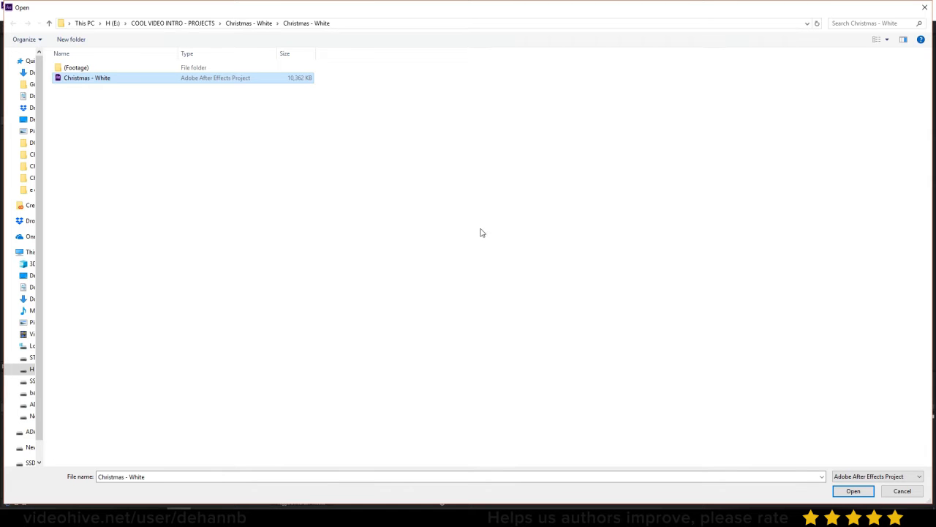
# Open the Christmas - White After Effects project and accept its conversion to the current version.
pyautogui.click(853, 491)
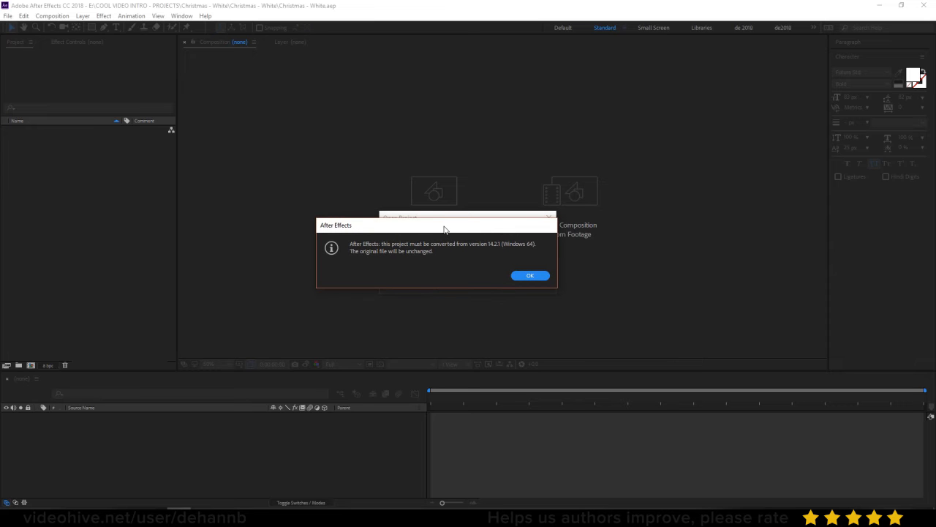
pyautogui.click(532, 276)
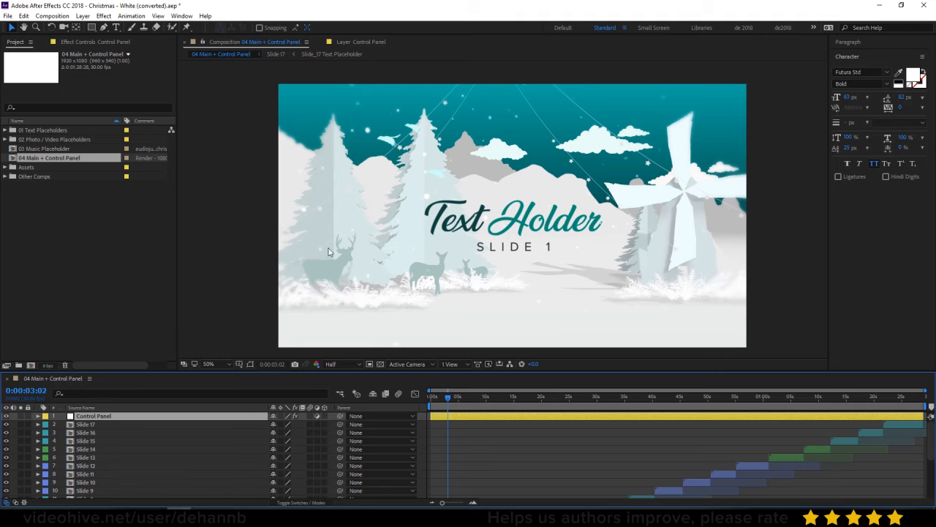
# Examine the project's text, photo/video and music placeholders, the main composition, and the Assets and Other Comps folders.
pyautogui.click(42, 131)
pyautogui.click(5, 131)
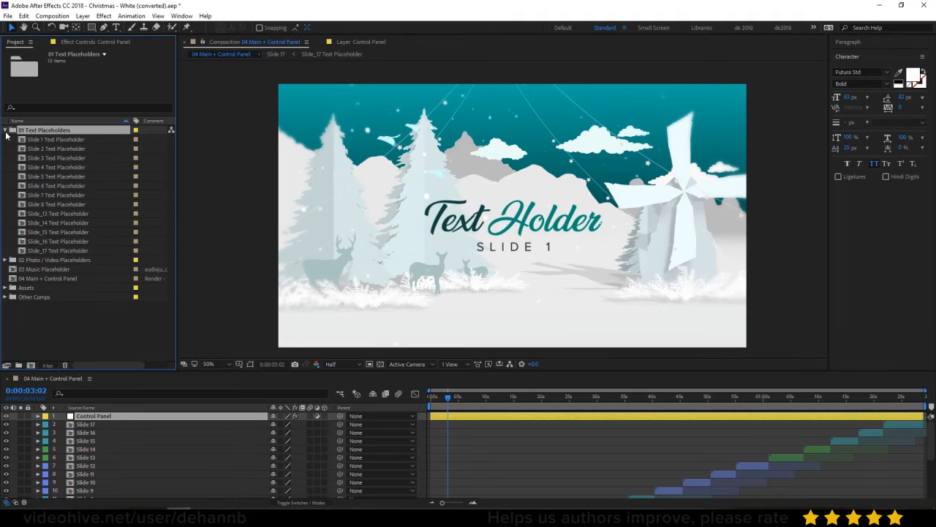
pyautogui.click(5, 131)
pyautogui.click(51, 140)
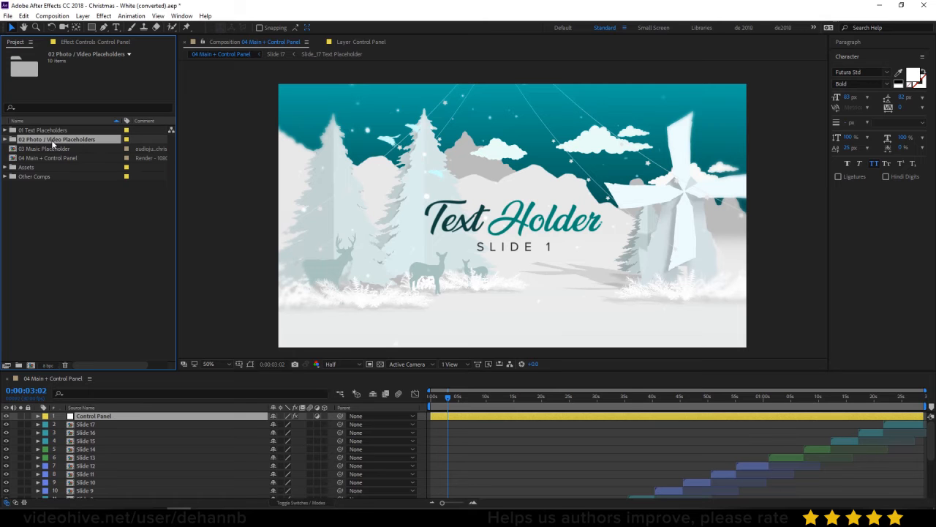
pyautogui.click(48, 150)
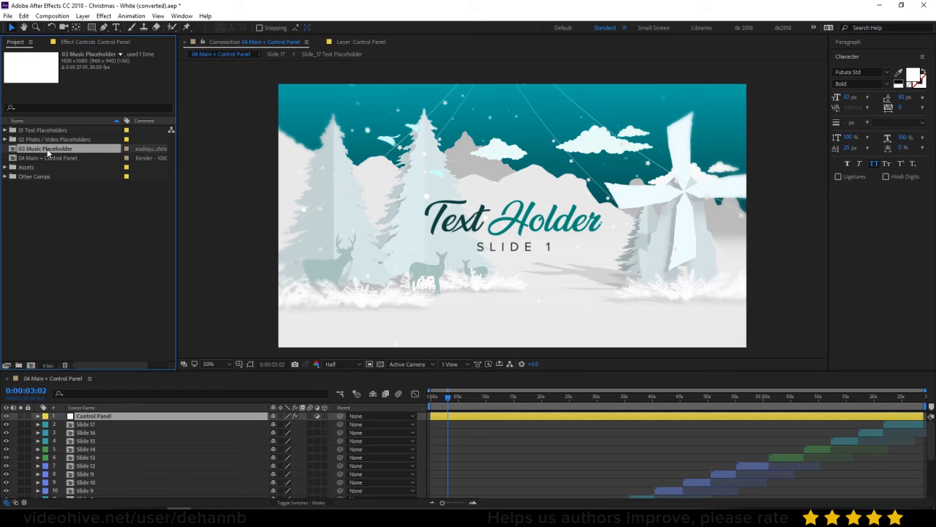
pyautogui.click(49, 157)
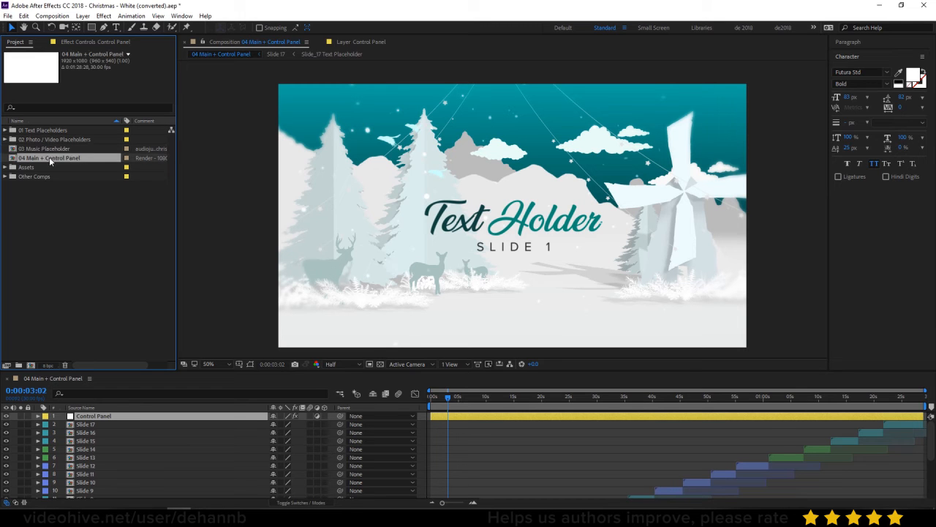
pyautogui.moveTo(176, 168); pyautogui.dragTo(194, 167)
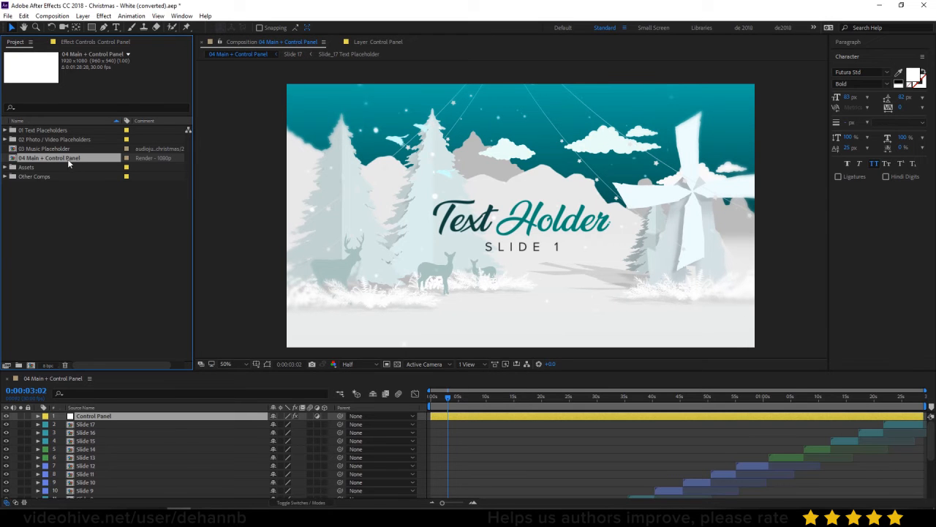
pyautogui.click(33, 168)
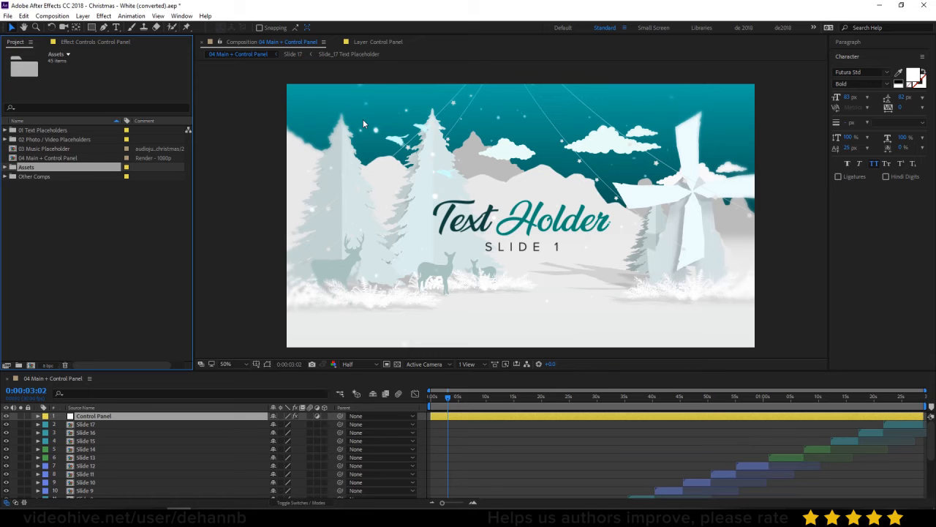
pyautogui.click(41, 179)
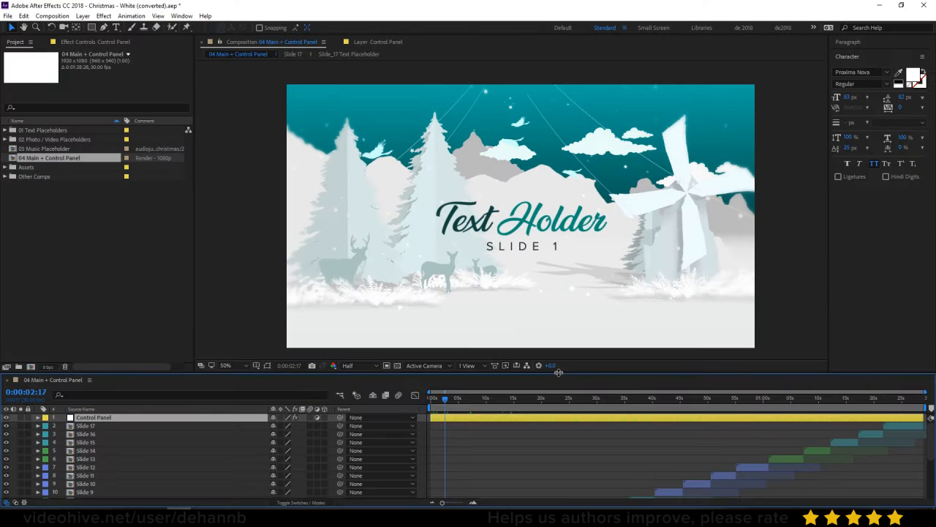
# Enlarge the timeline, highlight the teal slide layers 1, 2, 7, 8 and 15 to 17, and view the frame at 0:00:07:22.
pyautogui.moveTo(558, 373); pyautogui.dragTo(561, 356)
pyautogui.scroll(-3, 420, 386)
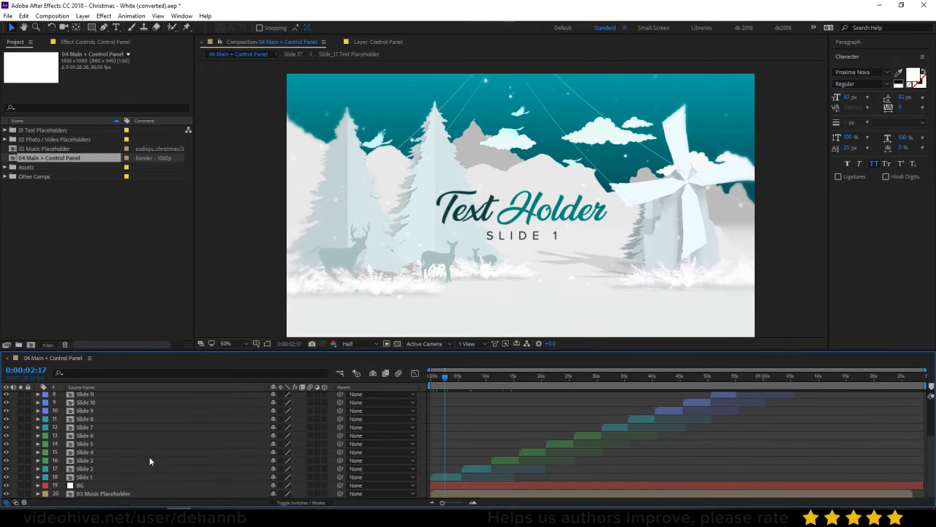
pyautogui.click(455, 477)
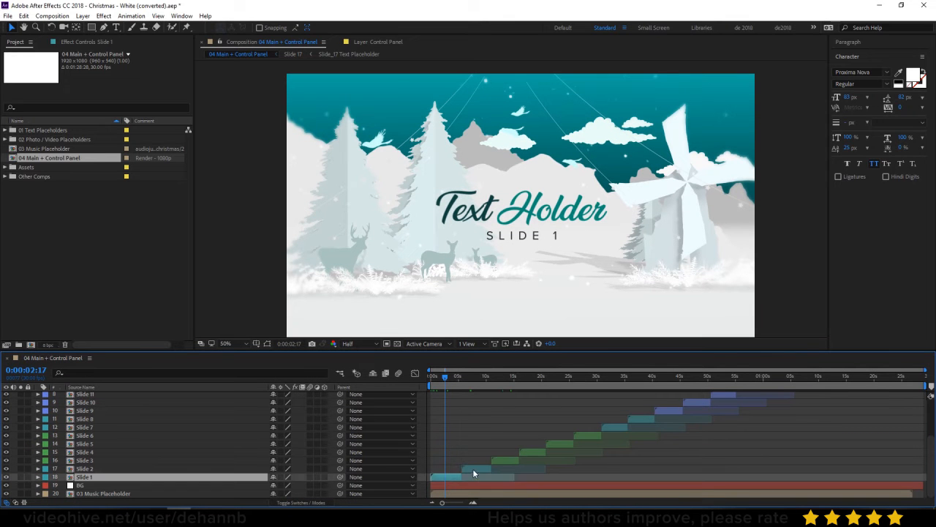
pyautogui.keyDown('shift'); pyautogui.click(474, 470); pyautogui.keyUp('shift')
pyautogui.keyDown('shift'); pyautogui.click(628, 427); pyautogui.keyUp('shift')
pyautogui.keyDown('shift'); pyautogui.click(647, 420); pyautogui.keyUp('shift')
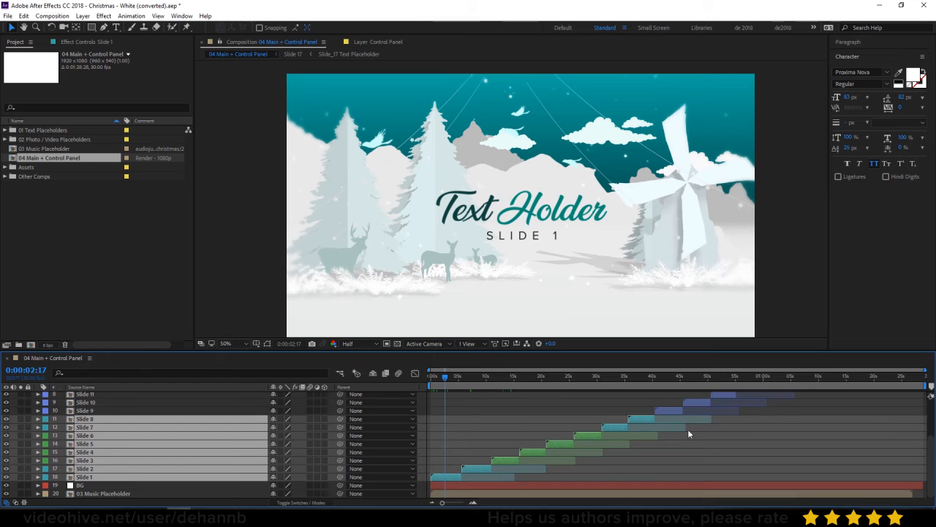
pyautogui.scroll(3, 836, 412)
pyautogui.keyDown('shift'); pyautogui.click(838, 410); pyautogui.keyUp('shift')
pyautogui.keyDown('shift'); pyautogui.click(870, 402); pyautogui.keyUp('shift')
pyautogui.keyDown('shift'); pyautogui.click(890, 393); pyautogui.keyUp('shift')
pyautogui.scroll(-3, 478, 418)
pyautogui.click(473, 383)
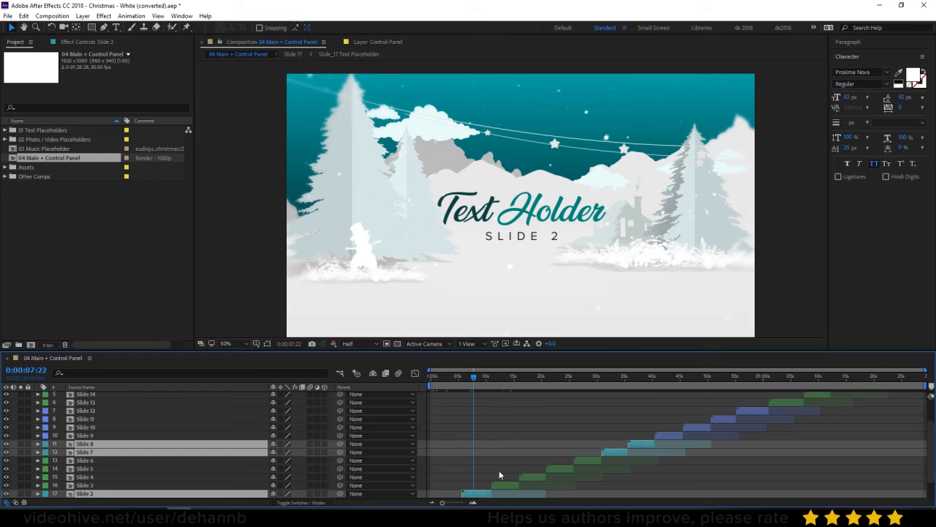
# Highlight the green layers Slide 3 to Slide 6 and view the frame at 0:00:14:05.
pyautogui.click(500, 487)
pyautogui.keyDown('shift'); pyautogui.click(598, 457); pyautogui.keyUp('shift')
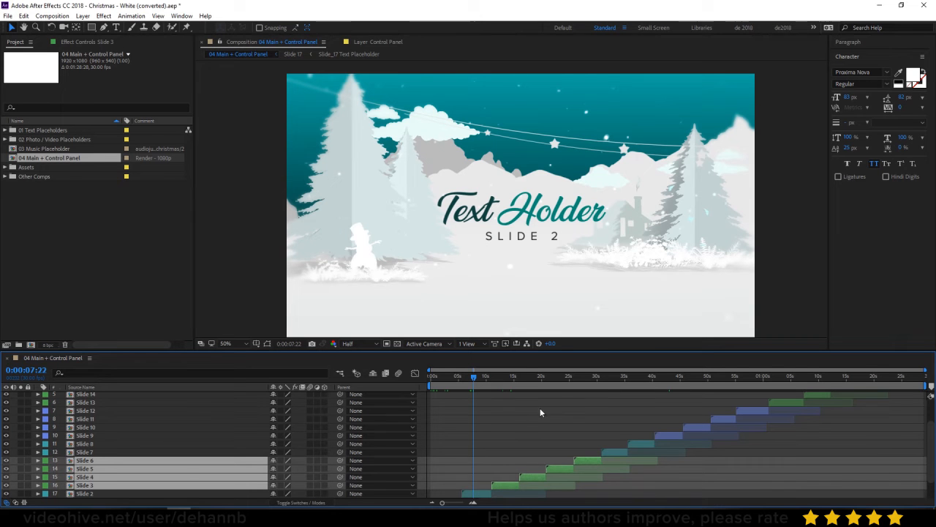
pyautogui.click(510, 380)
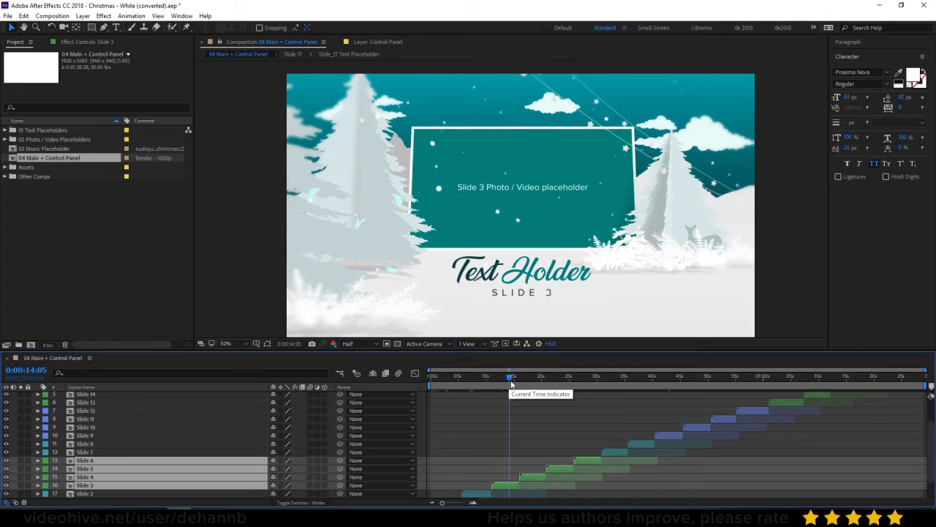
# Highlight the blue layers Slide 9 to Slide 12 and view the frame at 0:00:43:06.
pyautogui.click(616, 446)
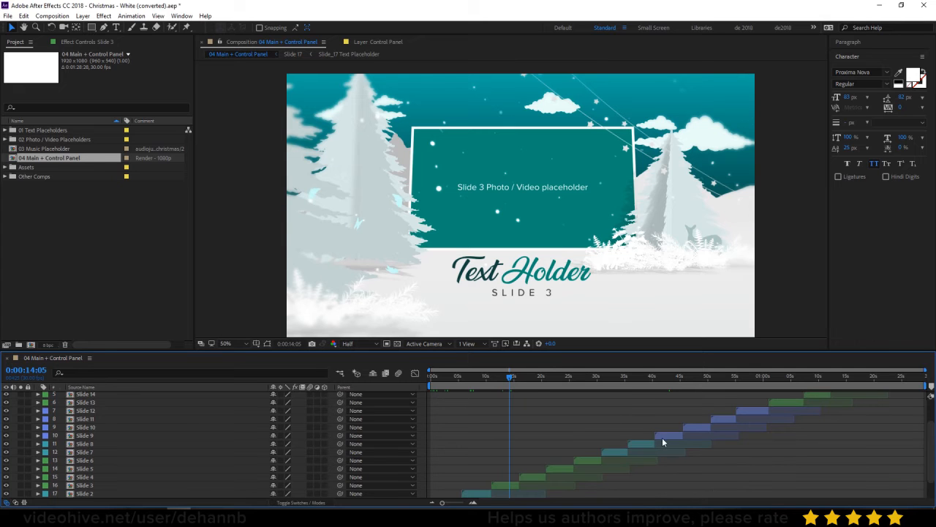
pyautogui.click(695, 435)
pyautogui.keyDown('shift'); pyautogui.click(751, 416); pyautogui.keyUp('shift')
pyautogui.click(671, 380)
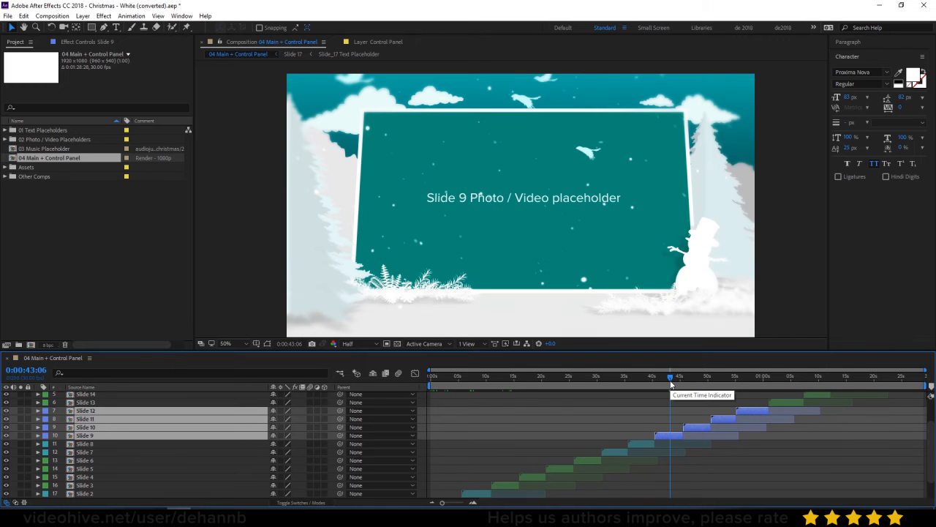
# Select the BG layer, view the frame at 0:00:01:18, and open the main composition's settings.
pyautogui.scroll(-1, 236, 448)
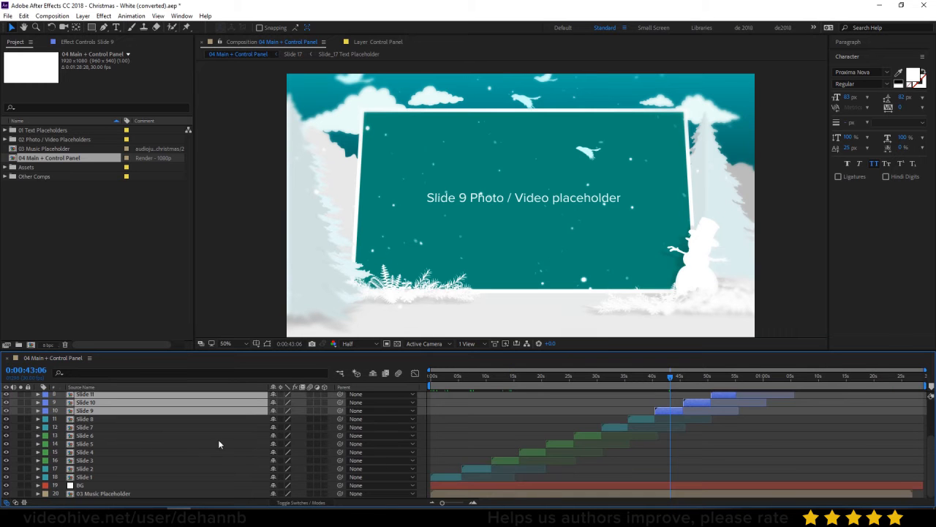
pyautogui.click(102, 485)
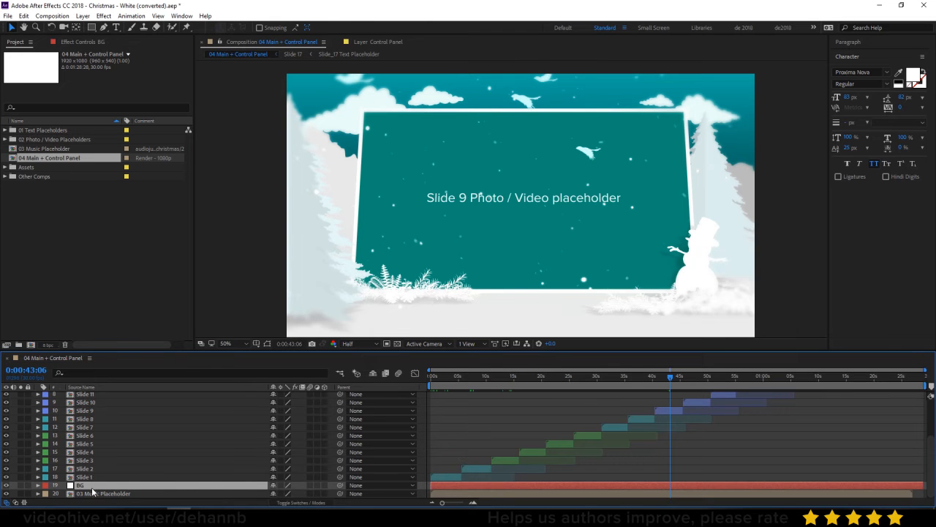
pyautogui.click(438, 382)
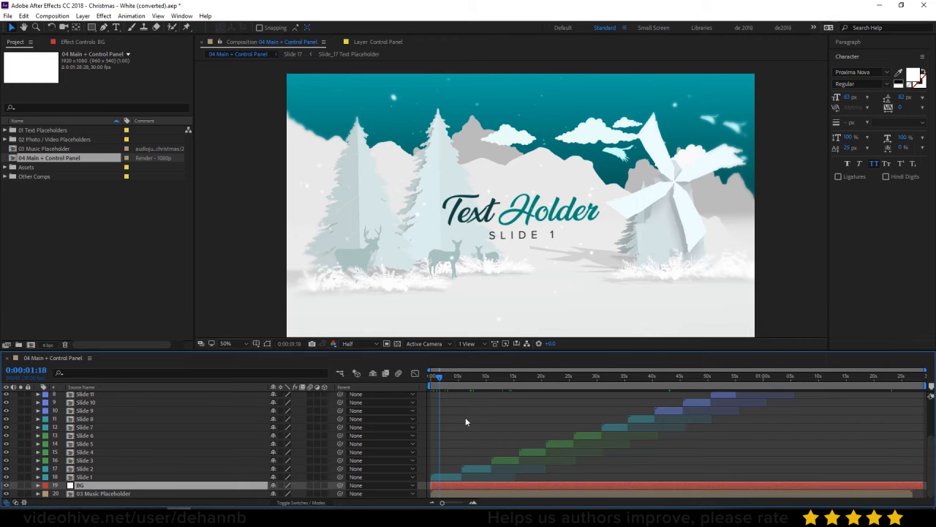
pyautogui.click(52, 16)
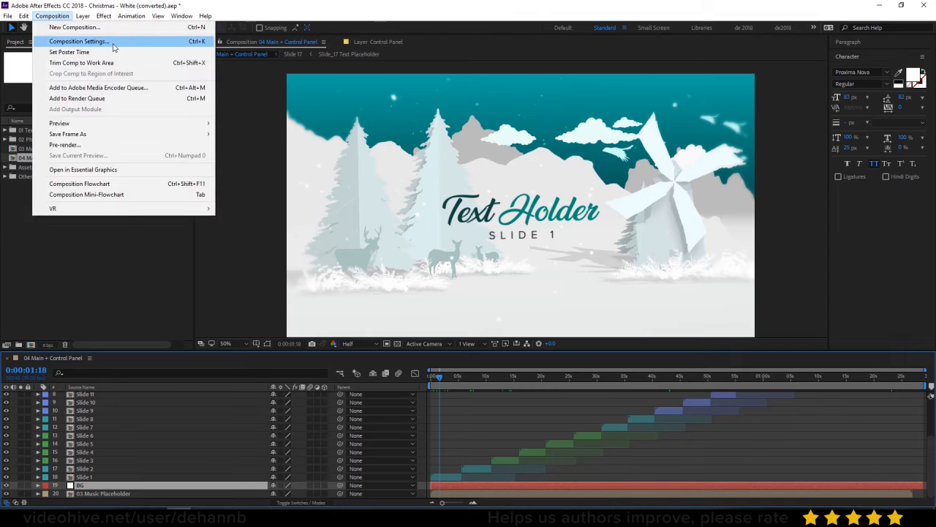
pyautogui.click(114, 42)
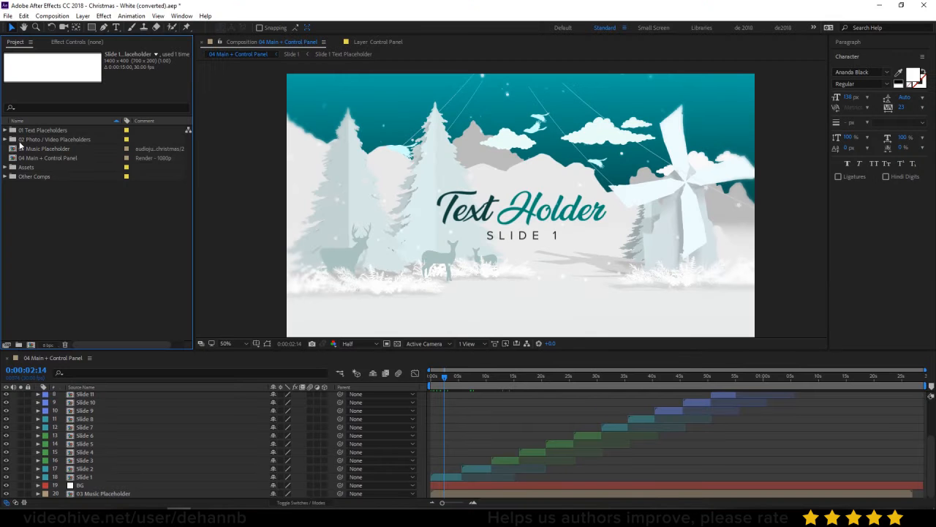
# Open the Slide 1 Text Placeholder composition from the 01 Text Placeholders folder and go to 0:00:02:06.
pyautogui.click(42, 131)
pyautogui.click(5, 130)
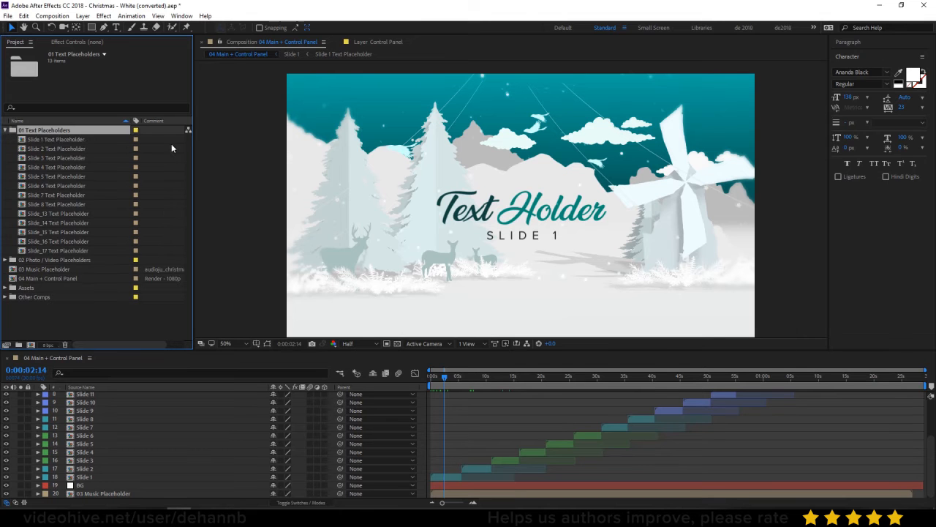
pyautogui.click(71, 142)
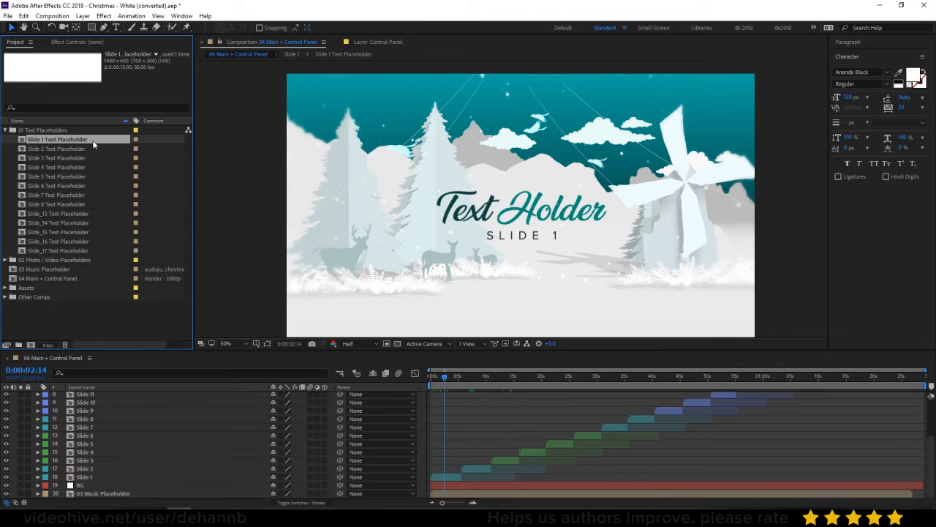
pyautogui.doubleClick(92, 139)
pyautogui.moveTo(486, 379); pyautogui.dragTo(503, 388)
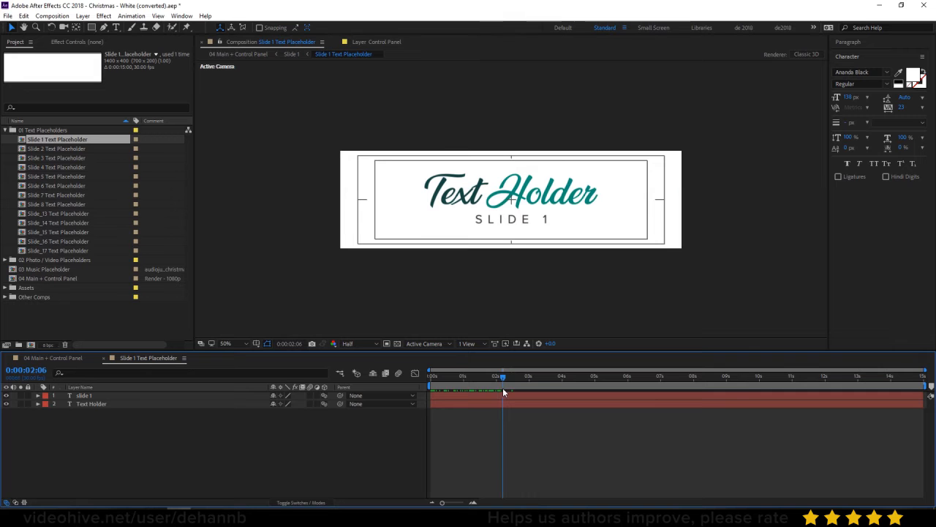
# Set the Text Holder title's tracking to 24 and its font size to 140 px.
pyautogui.click(532, 174)
pyautogui.hotkey('ctrl', 't')
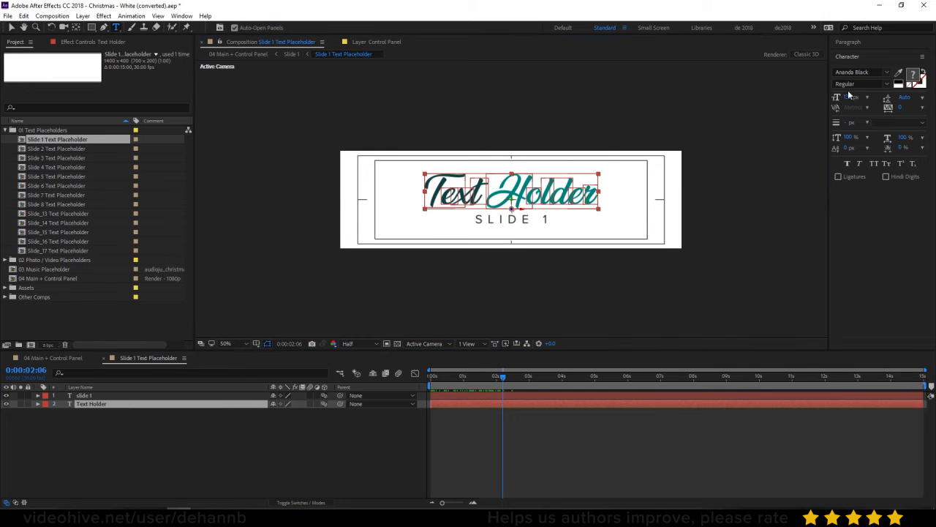
pyautogui.click(920, 79)
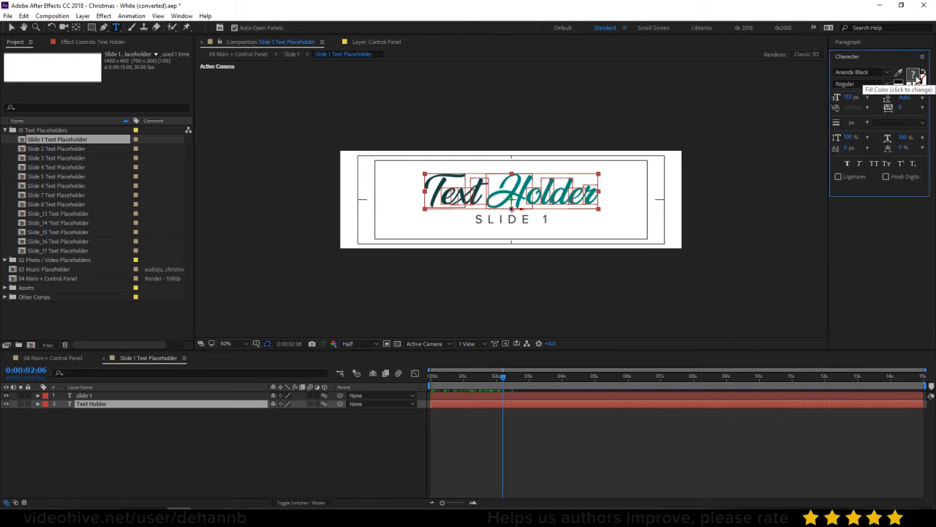
pyautogui.click(920, 79)
pyautogui.click(842, 320)
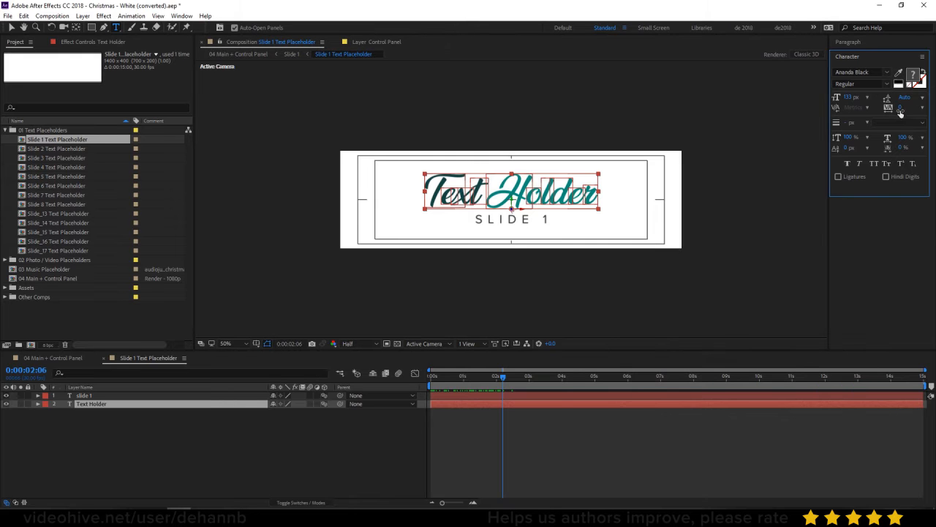
pyautogui.moveTo(901, 108); pyautogui.dragTo(911, 108)
pyautogui.moveTo(850, 98); pyautogui.dragTo(860, 97)
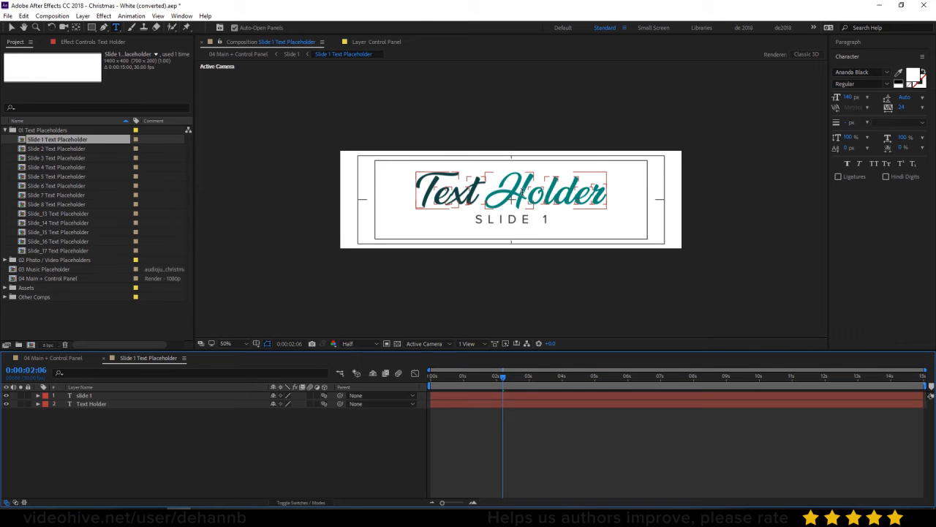
pyautogui.click(161, 435)
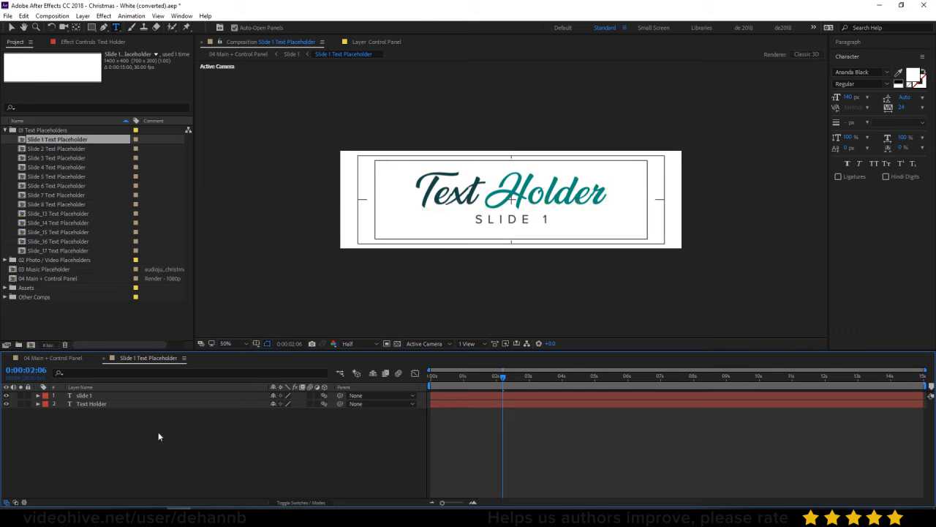
# Scale the slide 1 subtitle layer to 95% and shift it slightly along its horizontal axis beneath the title.
pyautogui.click(141, 399)
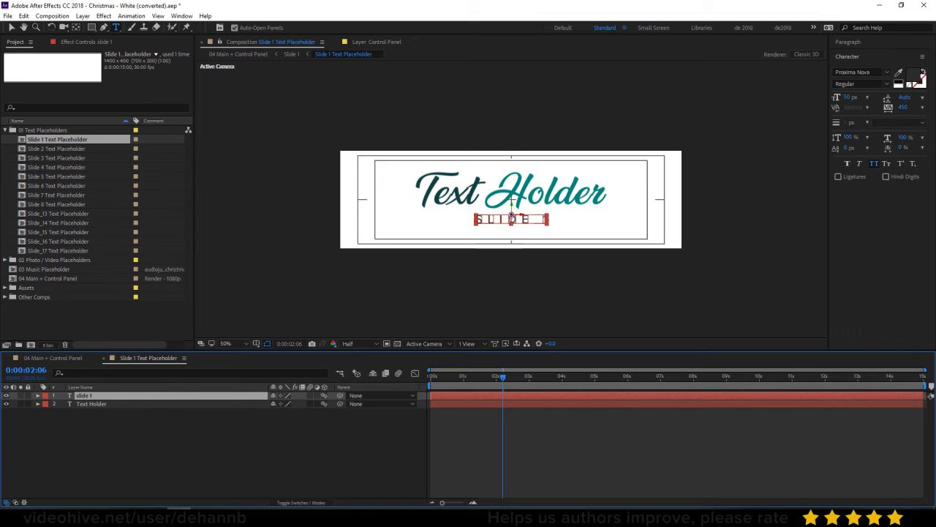
pyautogui.press('s')
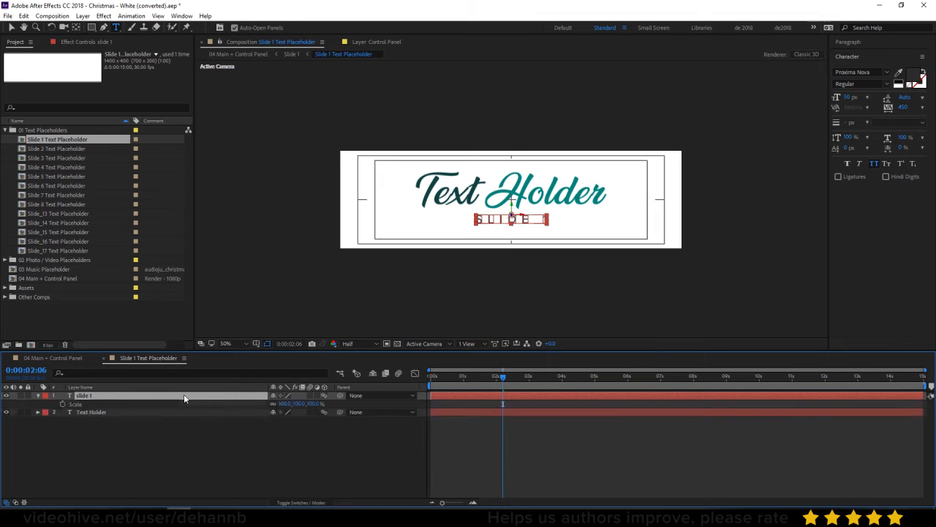
pyautogui.moveTo(284, 405)
pyautogui.mouseDown()
pyautogui.moveTo(269, 404)
pyautogui.moveTo(285, 403)
pyautogui.mouseUp()
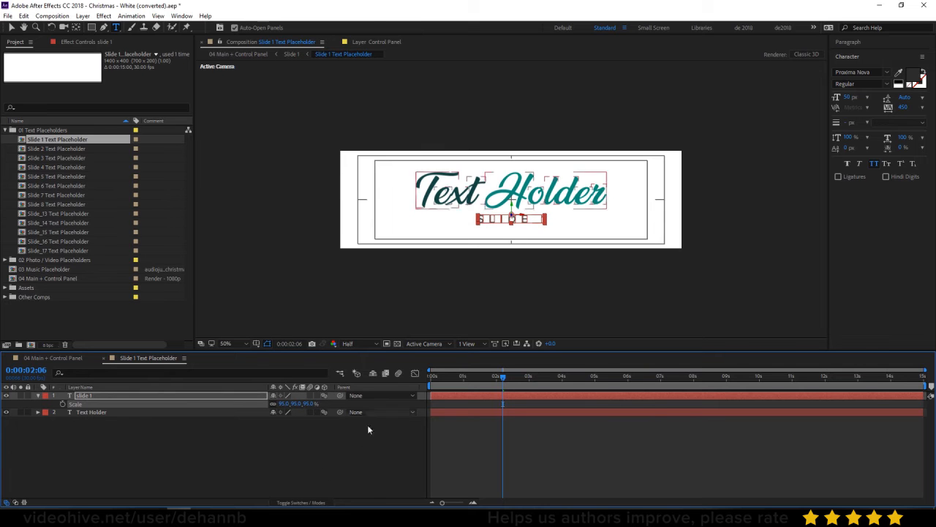
pyautogui.click(12, 28)
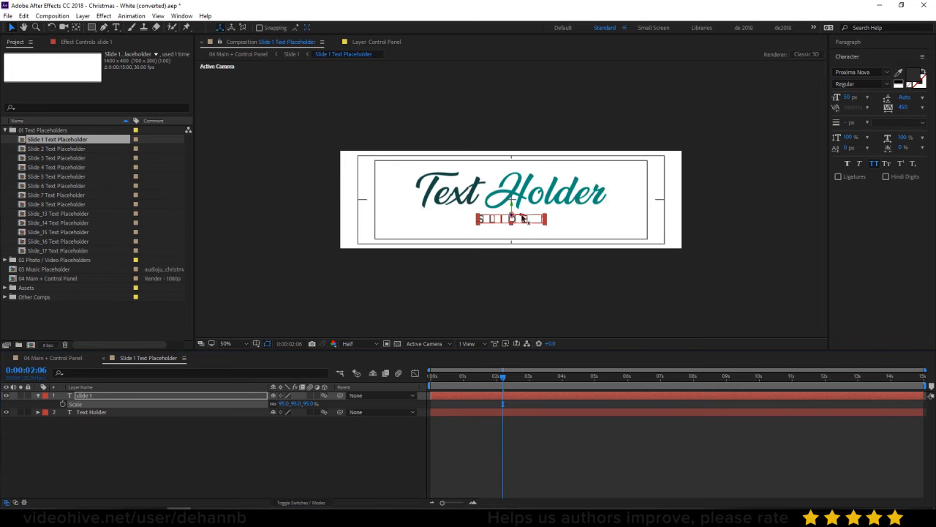
pyautogui.moveTo(525, 218)
pyautogui.mouseDown()
pyautogui.moveTo(507, 218)
pyautogui.moveTo(523, 218)
pyautogui.mouseUp()
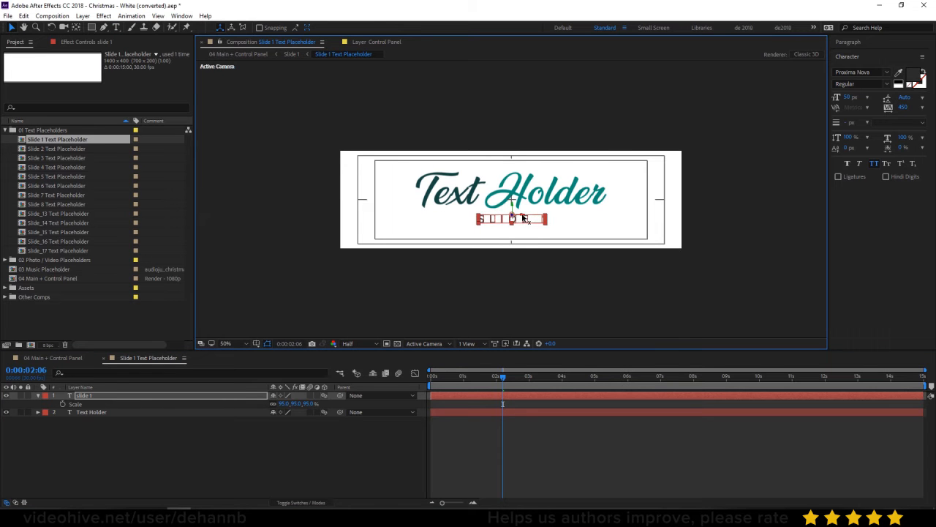
# Hide the slide 1 subtitle layer in the Slide 1 Text Placeholder composition.
pyautogui.click(179, 442)
pyautogui.click(177, 397)
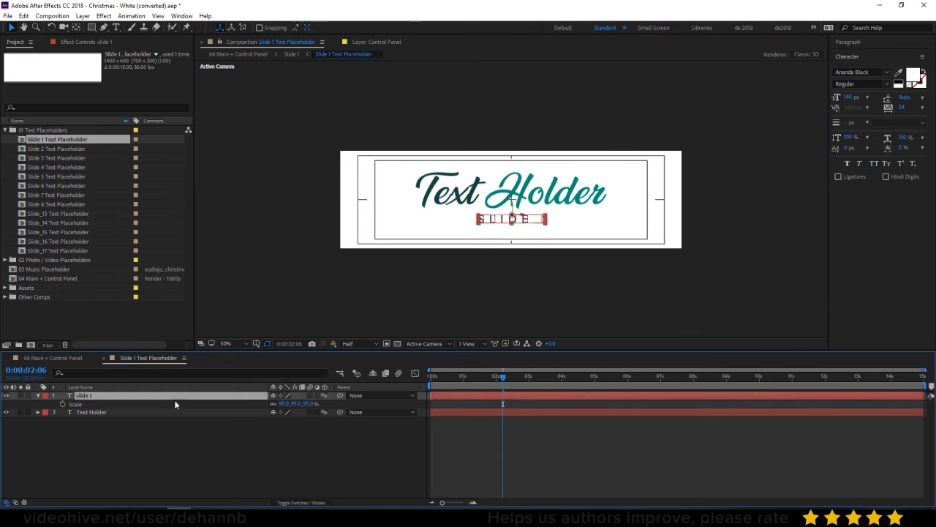
pyautogui.press('Return')
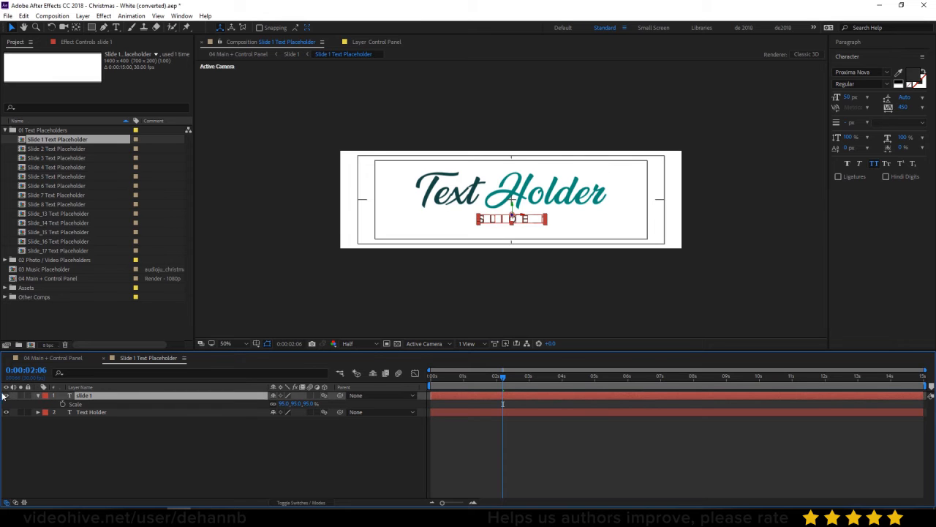
pyautogui.click(8, 396)
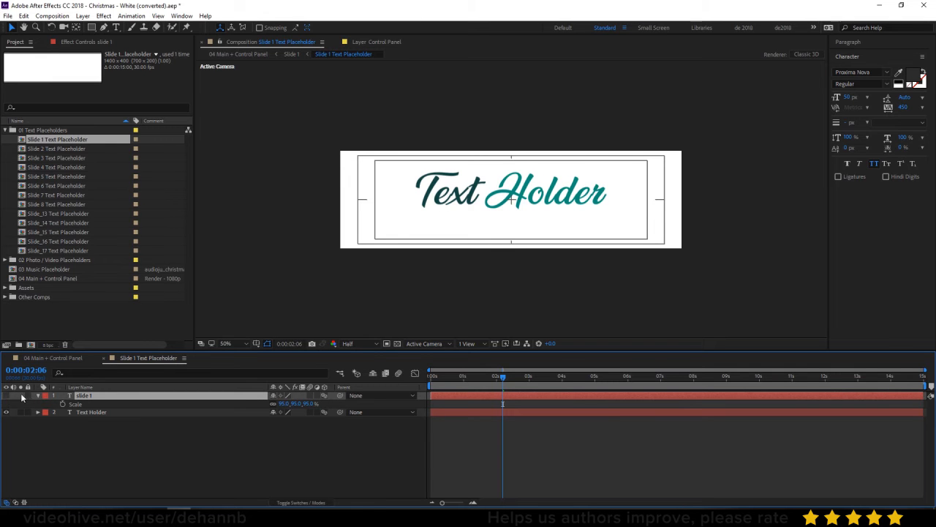
# Move the Text Holder title down to the vertical centre of the composition frame.
pyautogui.click(175, 412)
pyautogui.doubleClick(514, 211)
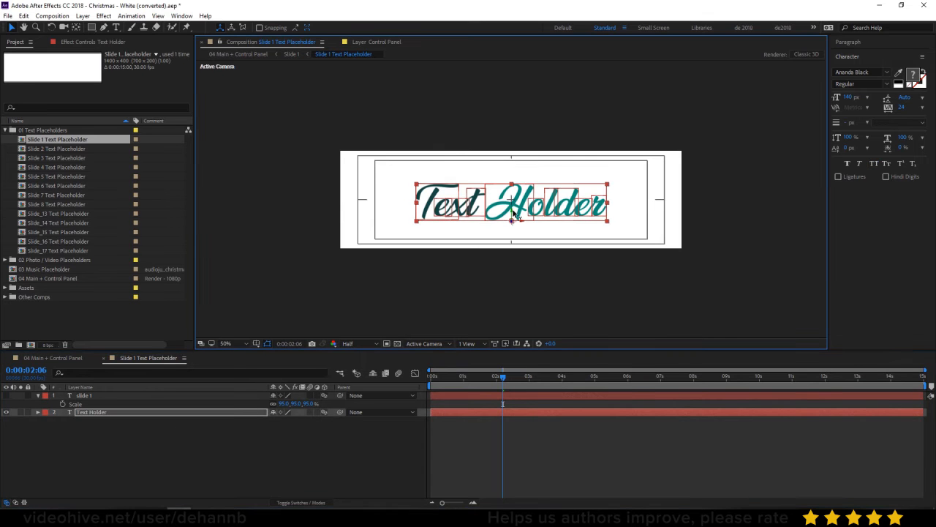
pyautogui.click(219, 455)
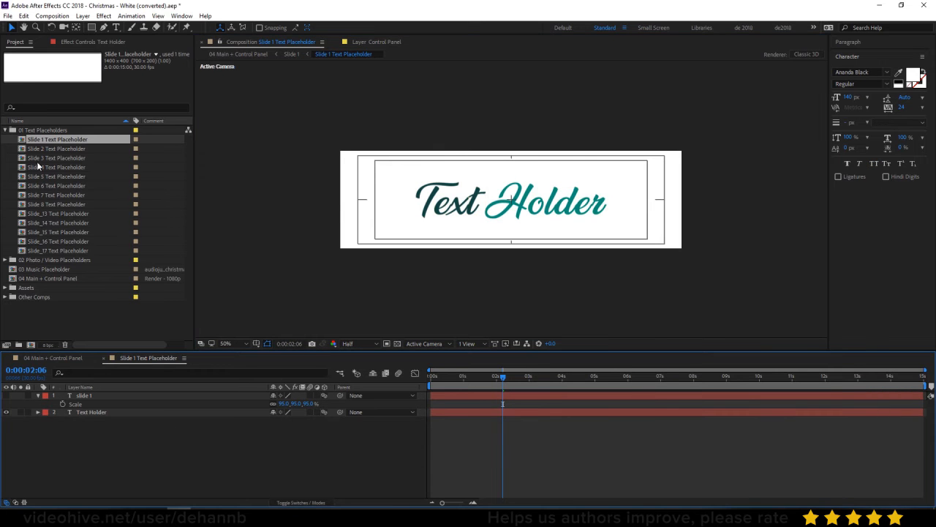
pyautogui.click(187, 411)
# Open the Slide 3 Photo / Video placeholder composition from the 02 Photo / Video Placeholders folder.
pyautogui.click(20, 261)
pyautogui.click(6, 260)
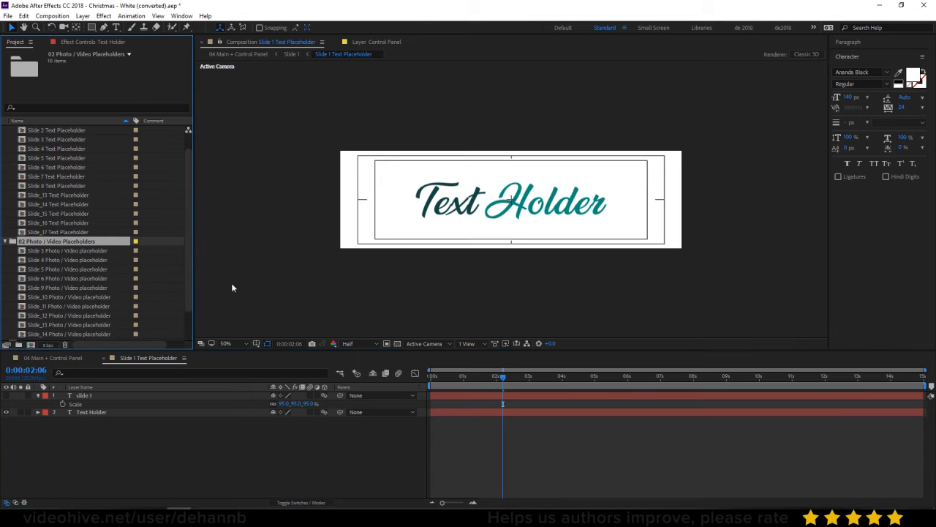
pyautogui.click(104, 253)
pyautogui.doubleClick(106, 252)
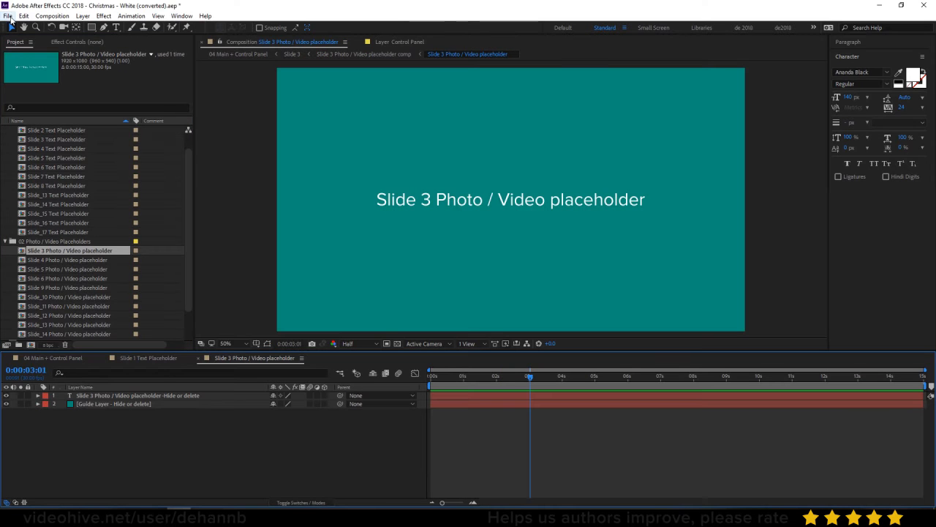
# Import the photo of three children running through a meadow from the photos folder and place it in the Slide 3 placeholder composition.
pyautogui.click(8, 15)
pyautogui.moveTo(132, 152)
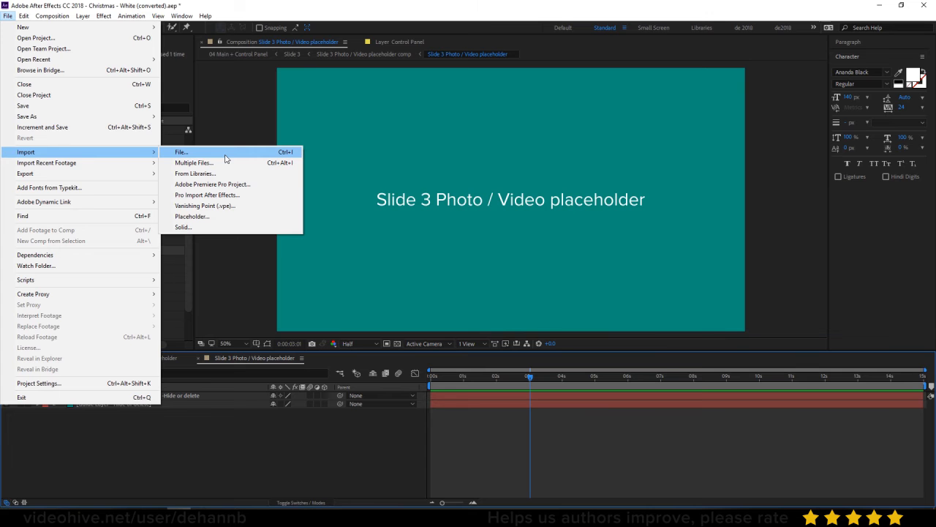
pyautogui.click(226, 155)
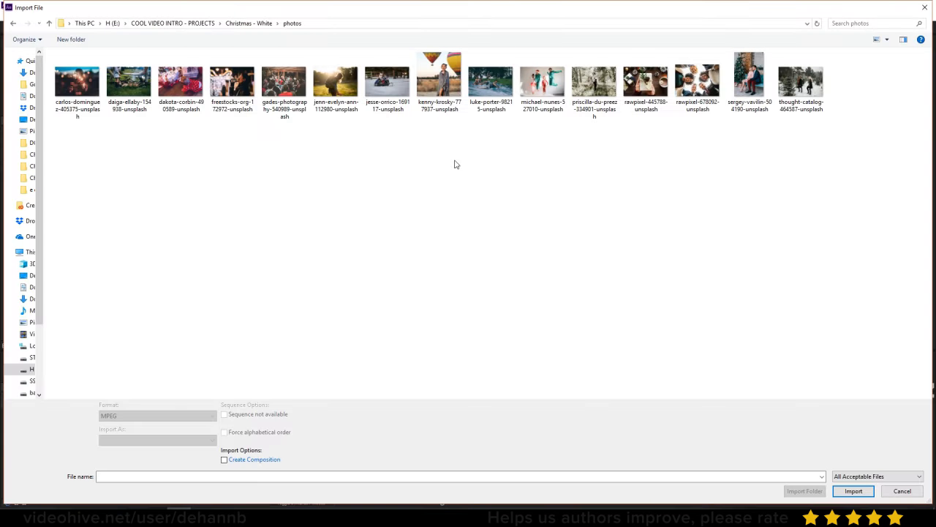
pyautogui.click(593, 85)
pyautogui.doubleClick(590, 91)
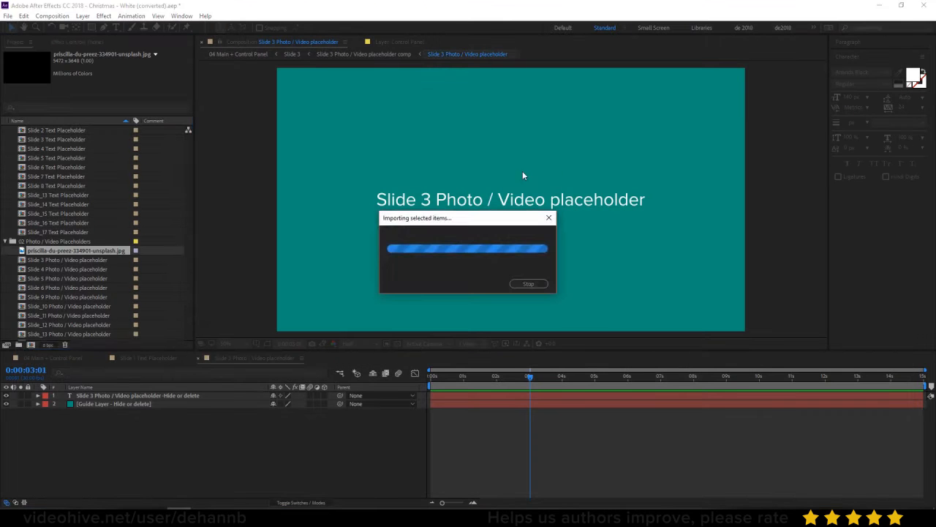
pyautogui.moveTo(108, 252); pyautogui.dragTo(525, 219)
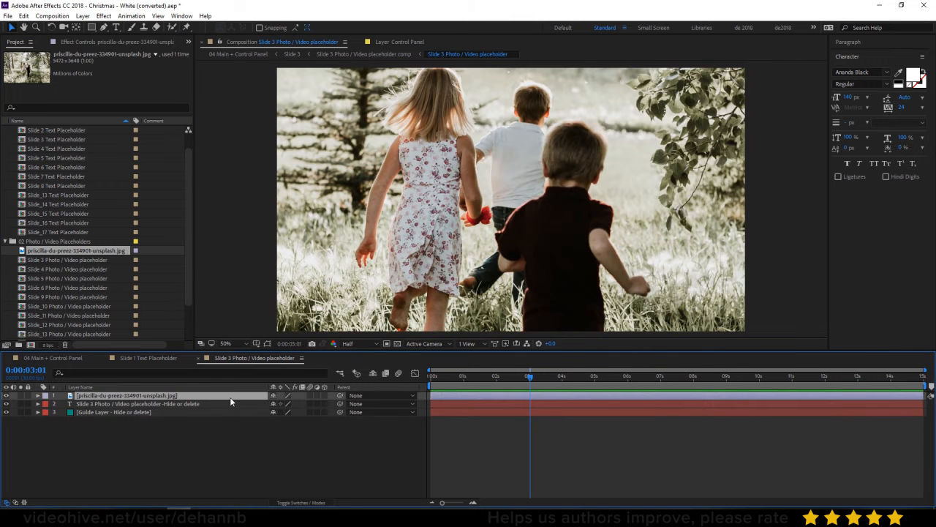
# Scale the imported photo layer to 47% and shift it slightly upward in the frame.
pyautogui.press('s')
pyautogui.moveTo(272, 403); pyautogui.dragTo(255, 403)
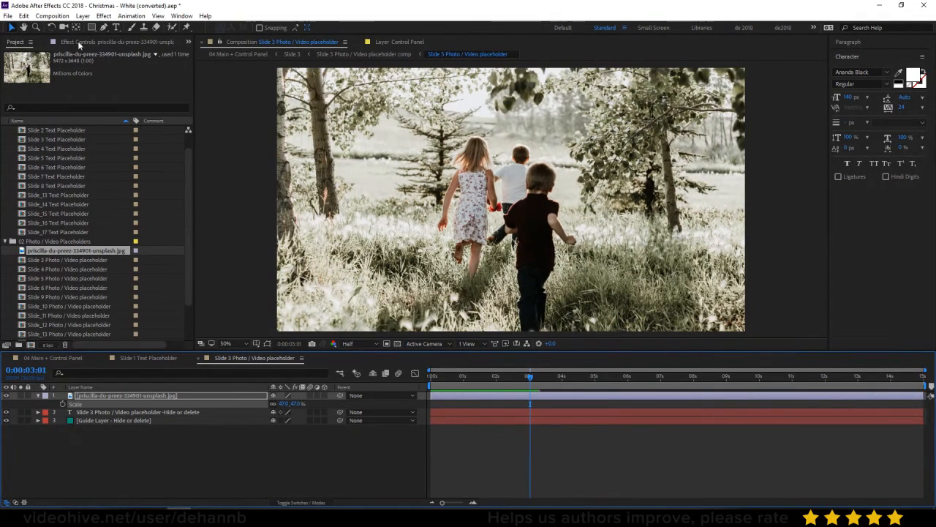
pyautogui.press('ctrl')
pyautogui.moveTo(373, 144); pyautogui.dragTo(367, 120)
# Show the Control Panel layer's effect controls in the main composition and expand its Design Elements colors.
pyautogui.scroll(-2, 69, 272)
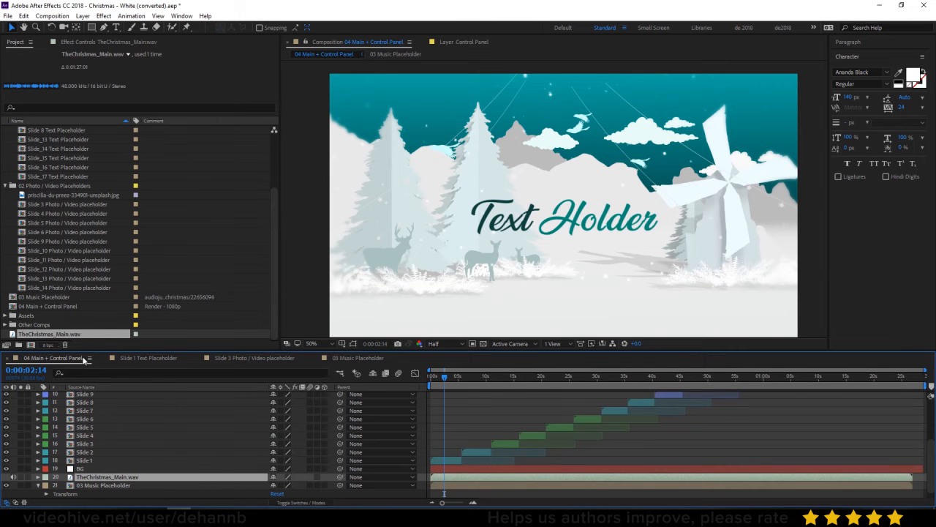
pyautogui.scroll(3, 104, 423)
pyautogui.click(104, 396)
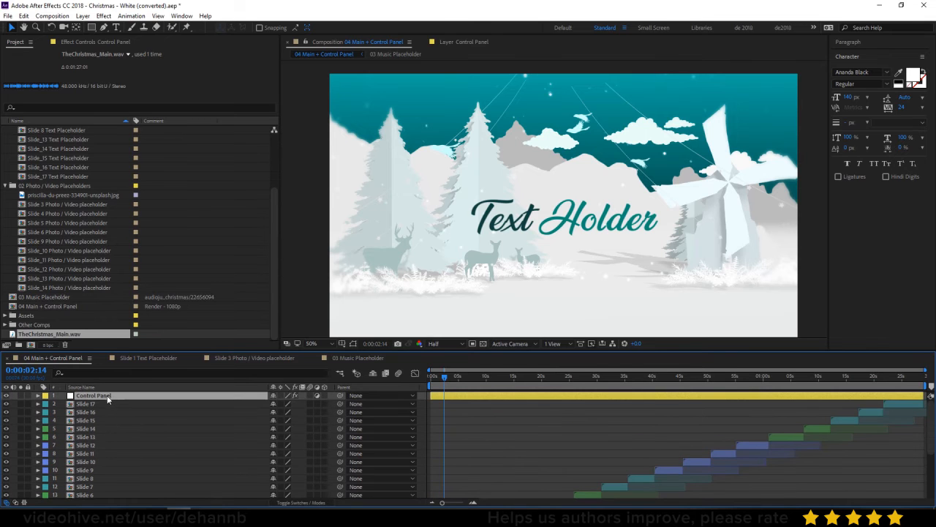
pyautogui.click(99, 43)
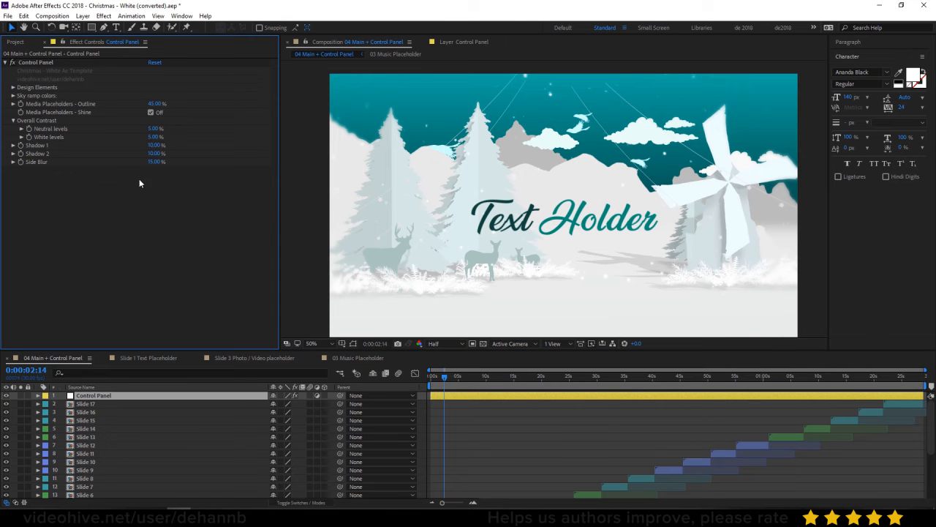
pyautogui.click(13, 88)
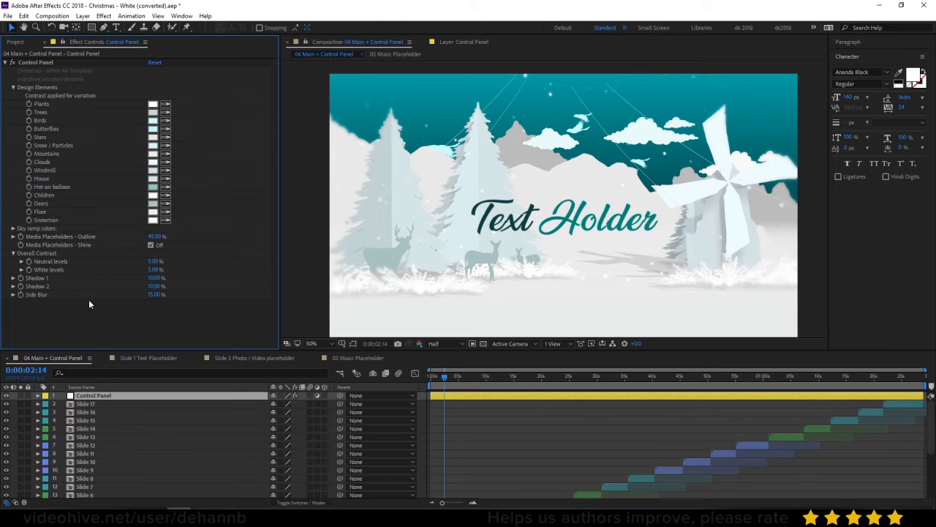
# View the main composition at 0:00:03:05 during Slide 1 and reselect the Control Panel layer.
pyautogui.scroll(-2, 114, 447)
pyautogui.click(101, 486)
pyautogui.scroll(2, 106, 414)
pyautogui.click(452, 377)
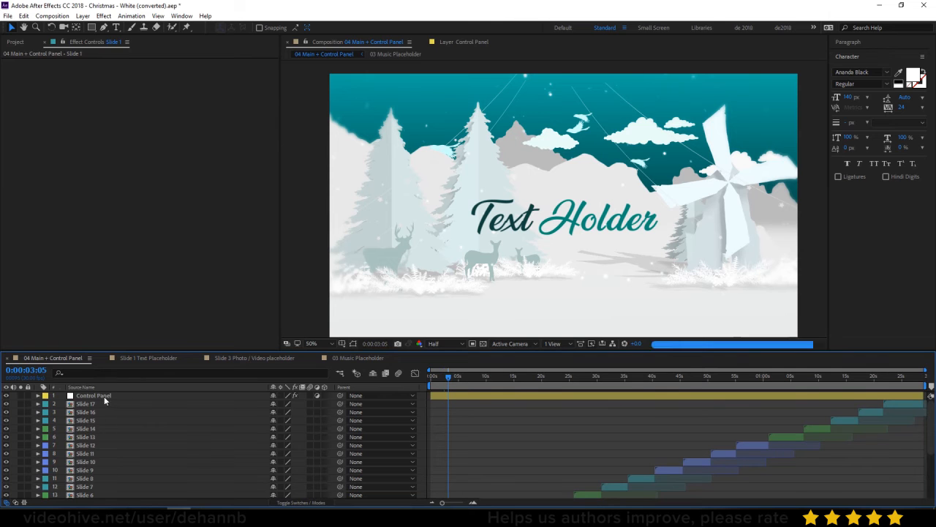
pyautogui.click(100, 396)
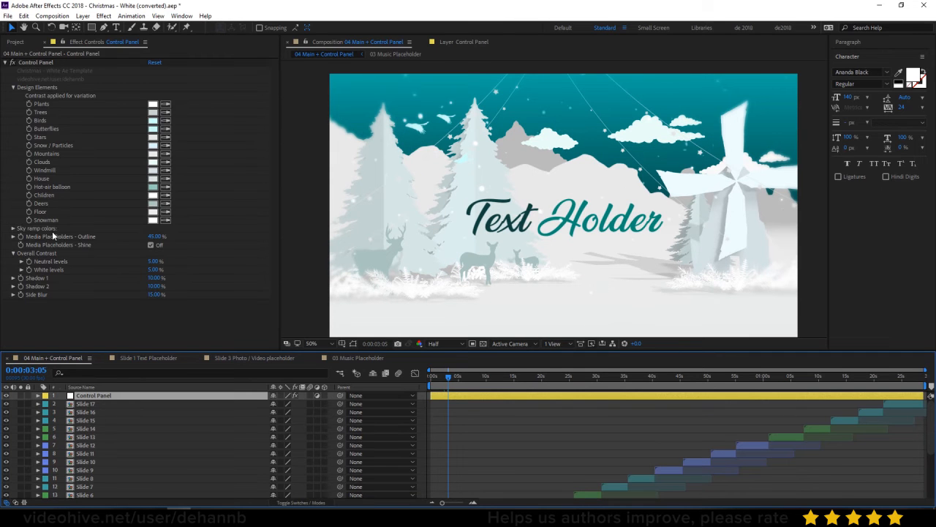
# Set the Plants color of the design elements to light blue C5E9F1.
pyautogui.click(152, 104)
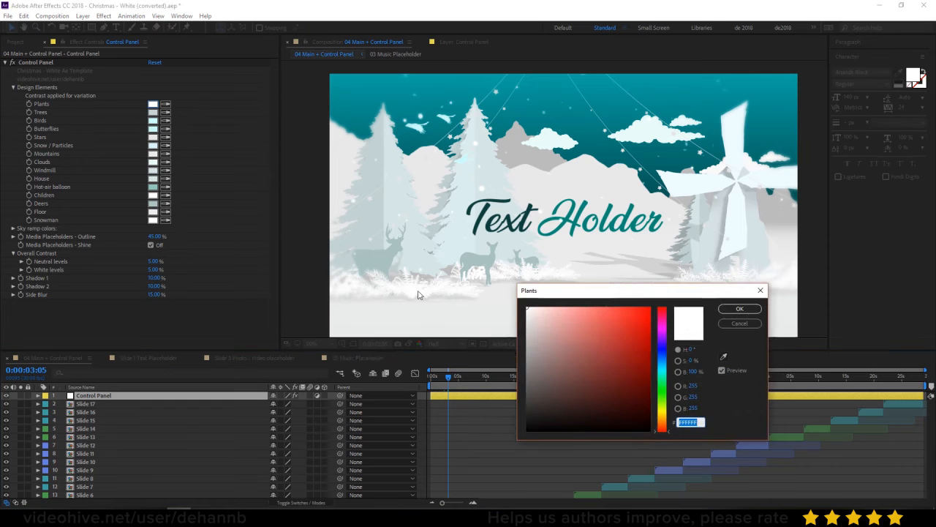
pyautogui.click(359, 340)
pyautogui.moveTo(260, 302); pyautogui.dragTo(245, 288)
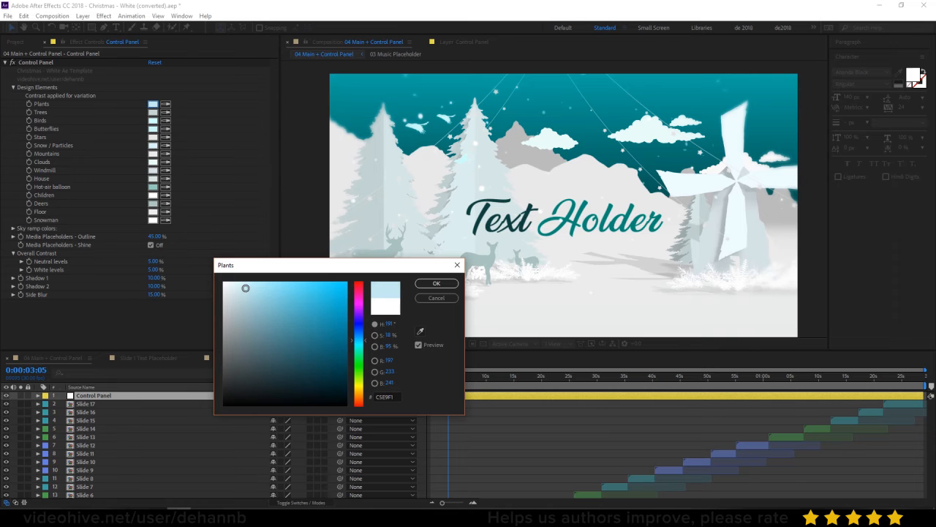
pyautogui.click(436, 285)
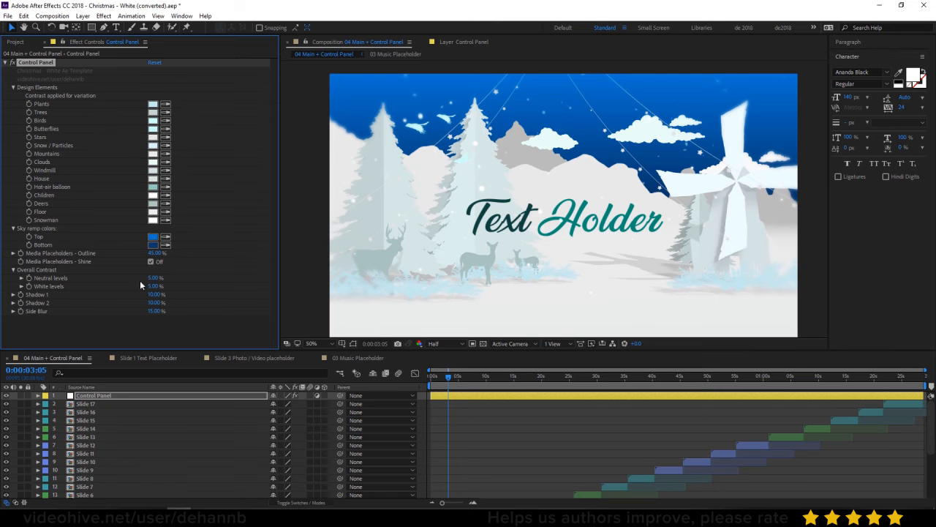
# View the main composition at 0:00:14:00 and select the Slide 3 layer.
pyautogui.scroll(-3, 495, 443)
pyautogui.click(471, 377)
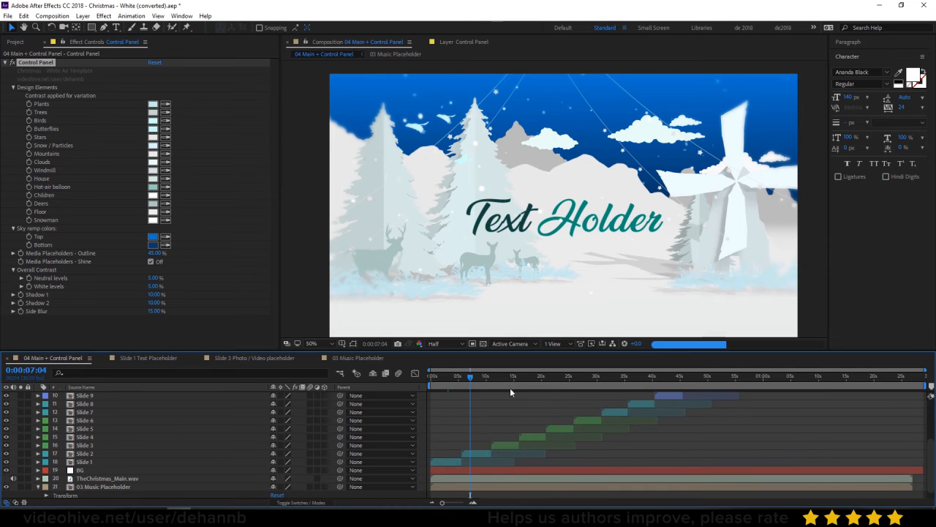
pyautogui.moveTo(511, 396); pyautogui.dragTo(509, 401)
pyautogui.click(504, 444)
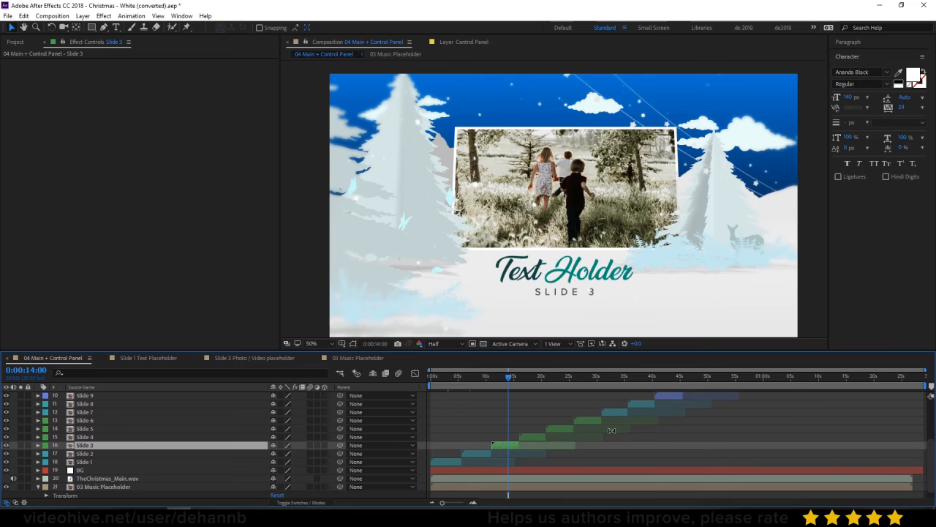
# Set the Control Panel's Media Placeholders - Outline value to 0%.
pyautogui.scroll(1, 710, 429)
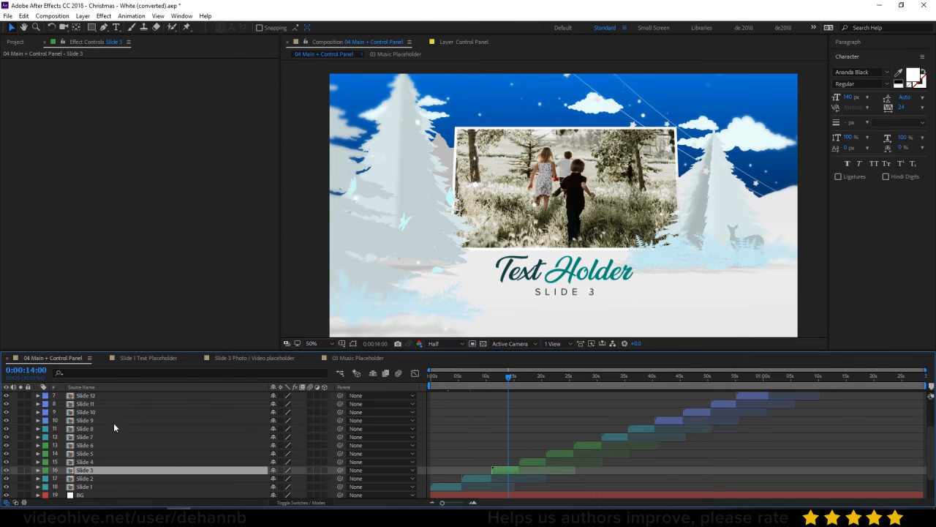
pyautogui.scroll(2, 114, 429)
pyautogui.click(96, 396)
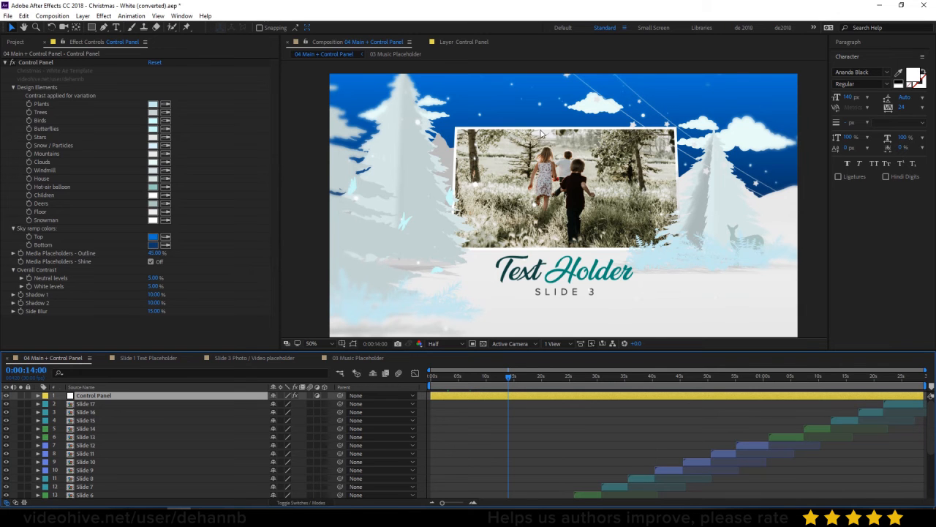
pyautogui.click(159, 254)
pyautogui.write('0')
pyautogui.press('Return')
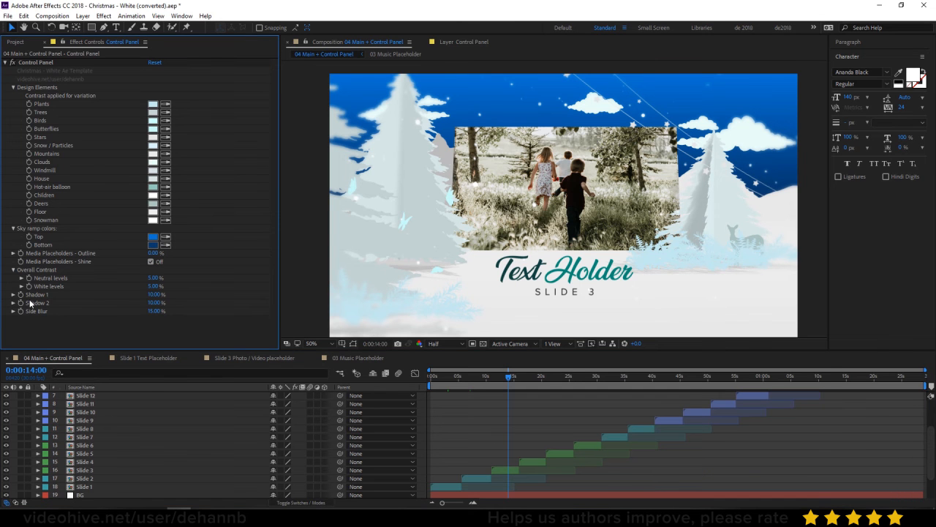
# Set the Control Panel's Shadow 1 to 15%, Shadow 2 to 25% and Side Blur to 0%.
pyautogui.click(157, 294)
pyautogui.write('0')
pyautogui.press('Return')
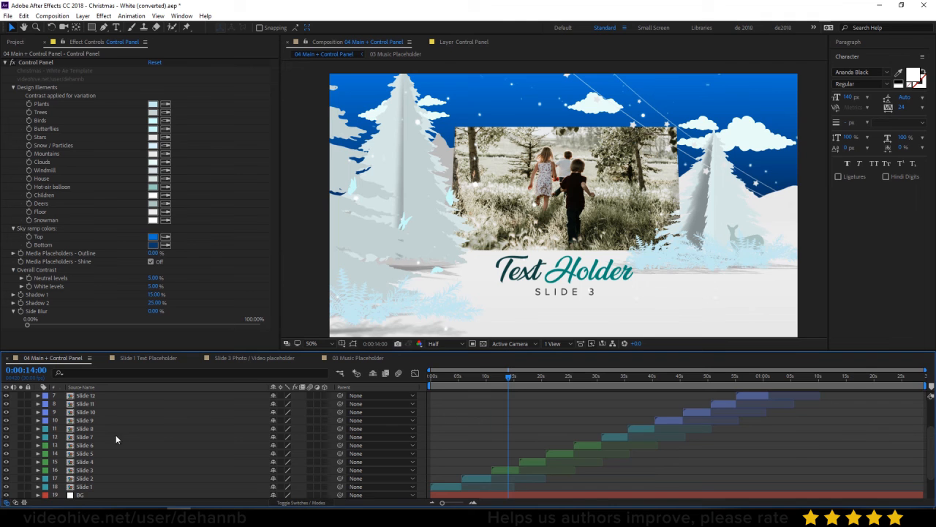
# Go to 0:00:07:12 in the main composition and open the Slide 2 composition.
pyautogui.scroll(3, 116, 439)
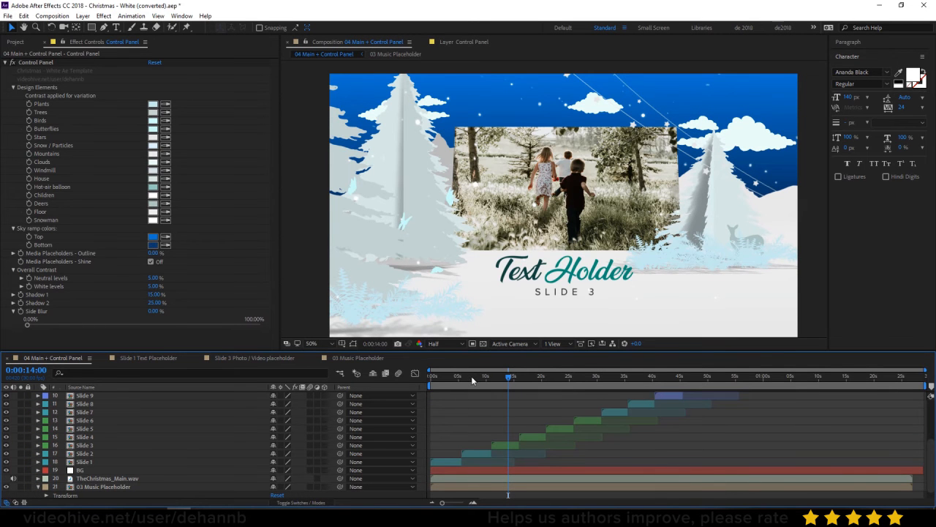
pyautogui.click(473, 377)
pyautogui.click(155, 454)
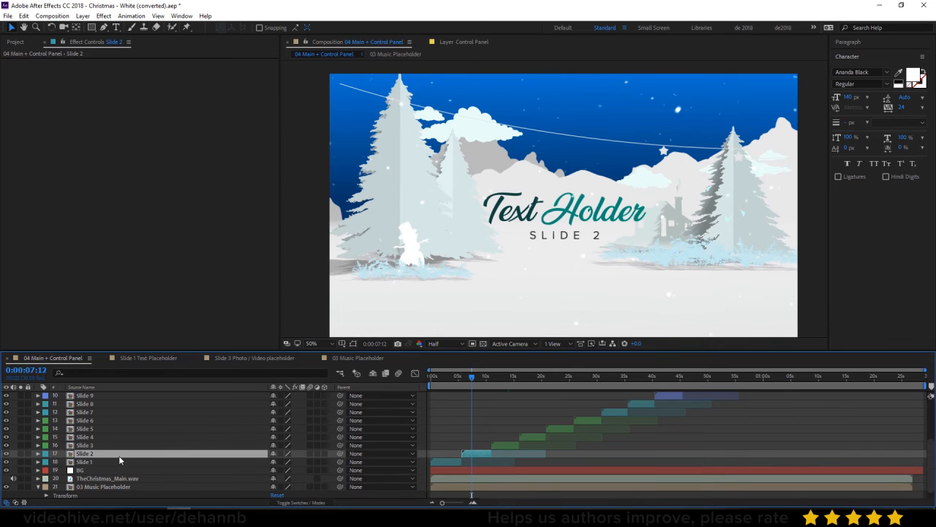
pyautogui.doubleClick(118, 455)
# Select the Camera Control layer's opening Position and Z Rotation keyframes, followed by its last two Position keyframes.
pyautogui.click(95, 396)
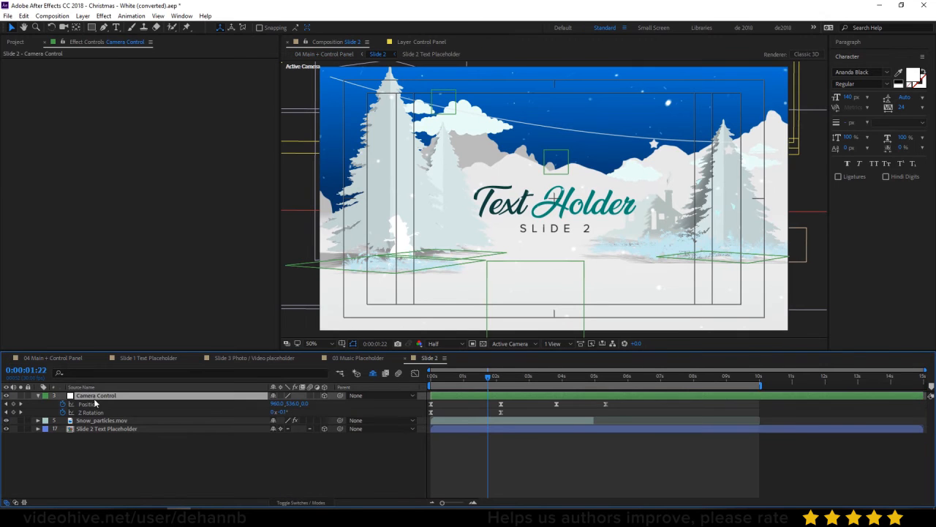
pyautogui.moveTo(512, 414); pyautogui.dragTo(424, 402)
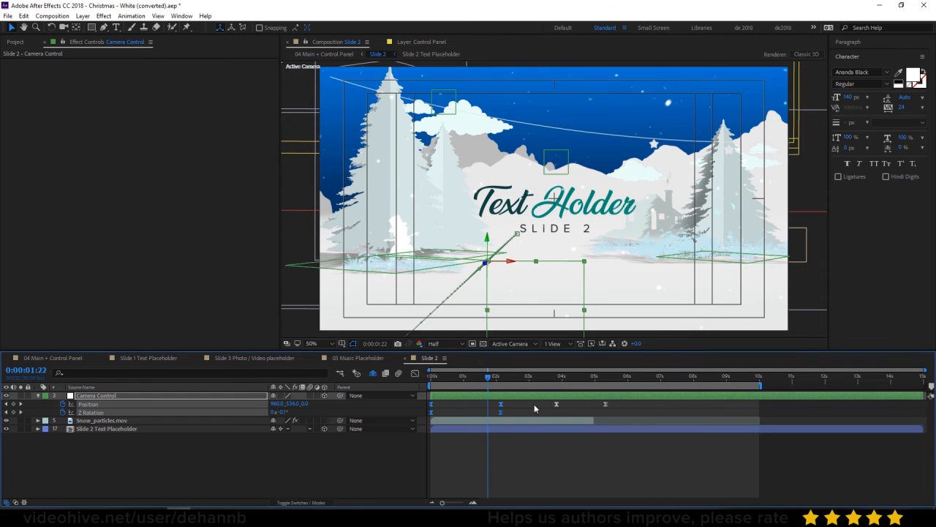
pyautogui.moveTo(549, 403); pyautogui.dragTo(630, 409)
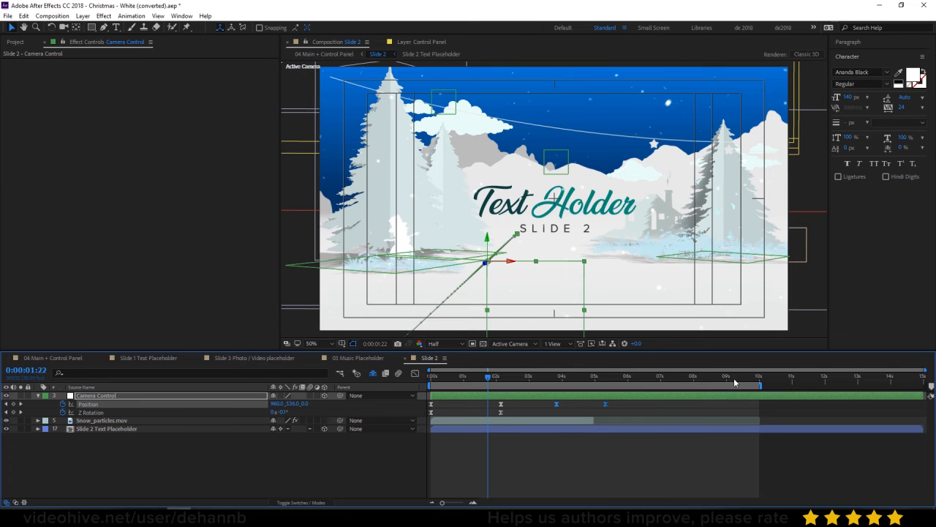
# Shift the last two Camera Control Position keyframes together so that the final one falls at 0:00:07:01.
pyautogui.click(662, 377)
pyautogui.click(625, 407)
pyautogui.moveTo(632, 408); pyautogui.dragTo(547, 400)
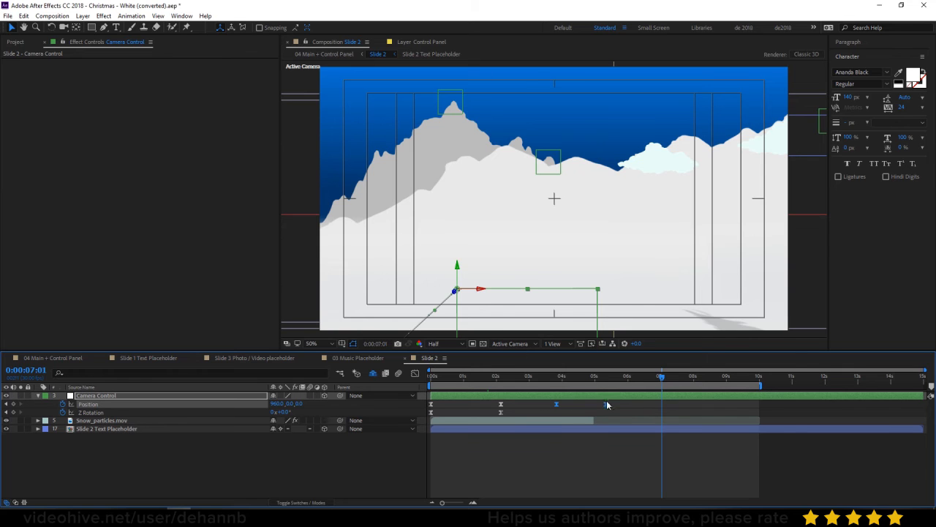
pyautogui.moveTo(606, 405); pyautogui.dragTo(662, 410)
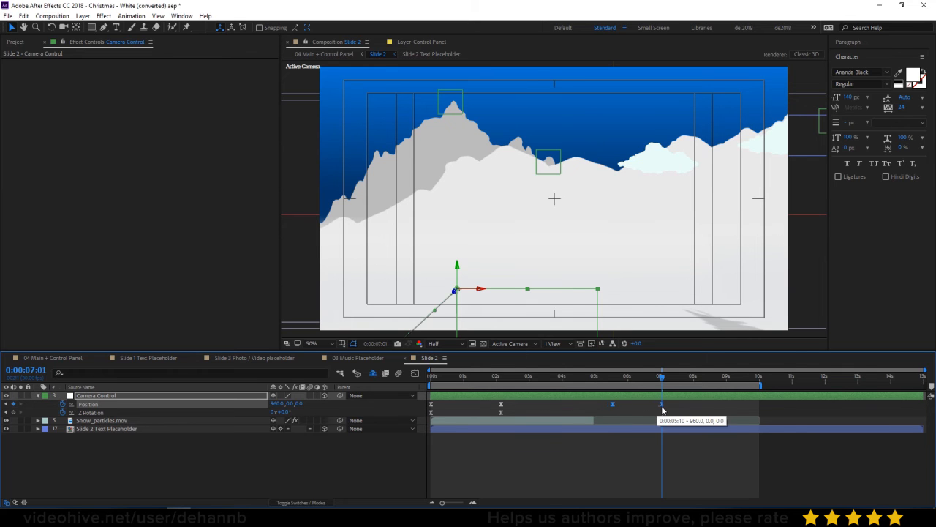
pyautogui.click(668, 404)
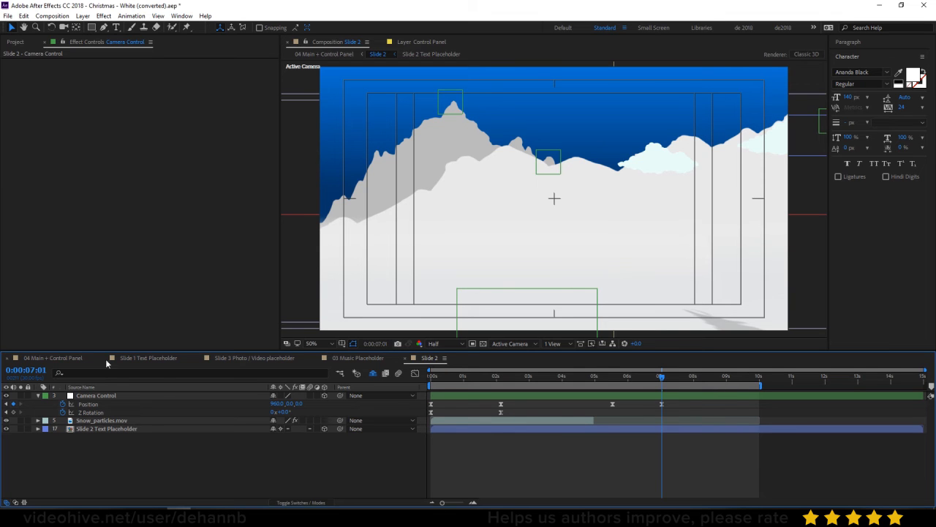
# In 04 Main + Control Panel, extend Slide 2 to 0:00:12:21 and shift Slides 3 to 17 together so Slide 3 starts there.
pyautogui.click(47, 358)
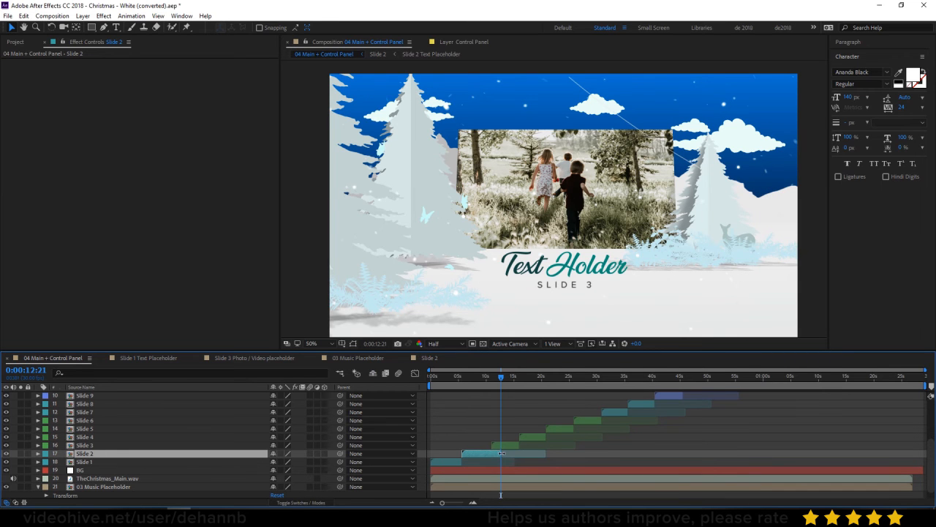
pyautogui.click(505, 445)
pyautogui.scroll(5, 87, 442)
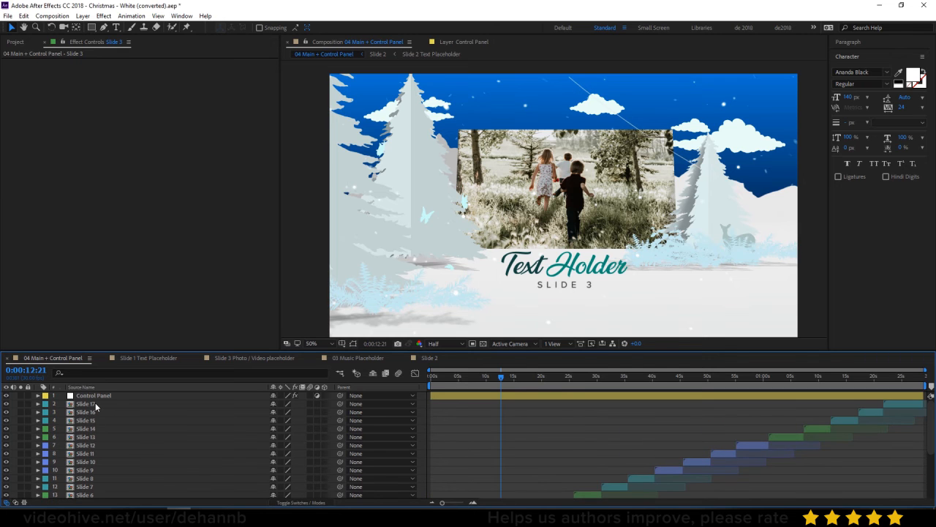
pyautogui.keyDown('shift'); pyautogui.click(95, 402); pyautogui.keyUp('shift')
pyautogui.scroll(-5, 596, 448)
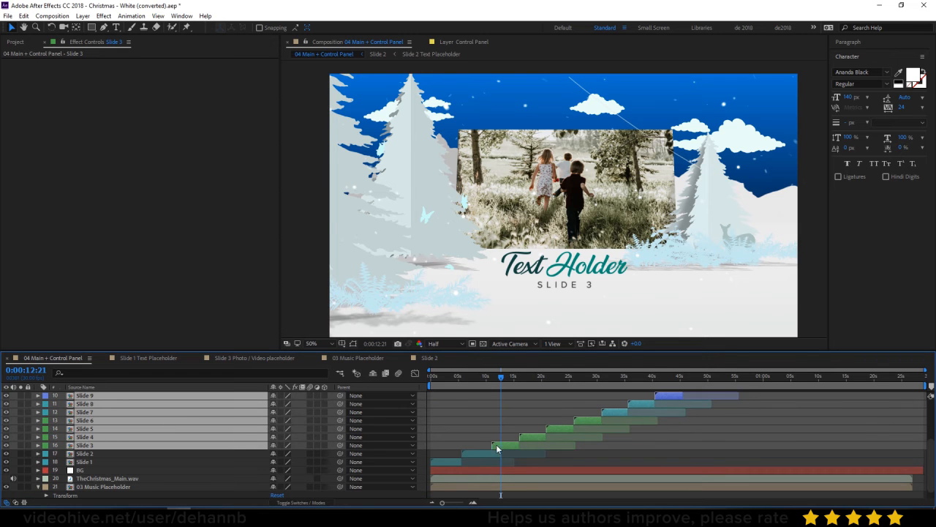
pyautogui.moveTo(496, 444); pyautogui.dragTo(505, 445)
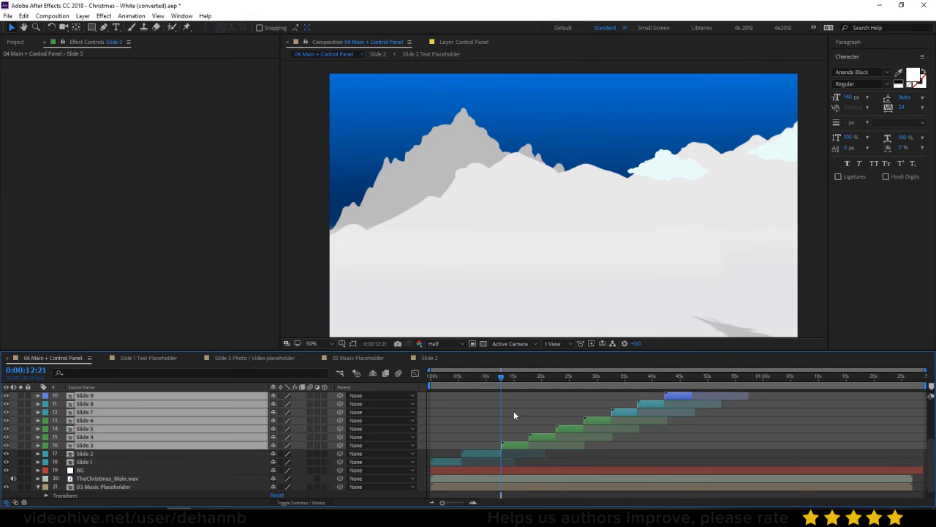
# Go to the main composition's end at 0:01:28:27 and select the Slide 17 layer.
pyautogui.click(513, 416)
pyautogui.scroll(5, 679, 464)
pyautogui.moveTo(911, 389); pyautogui.dragTo(926, 386)
pyautogui.click(905, 409)
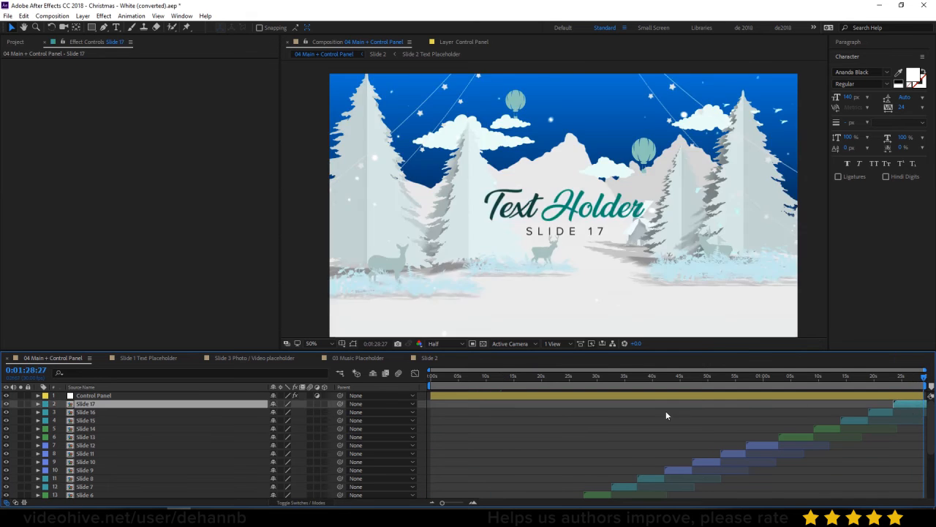
pyautogui.click(52, 16)
pyautogui.click(103, 43)
pyautogui.press('Escape')
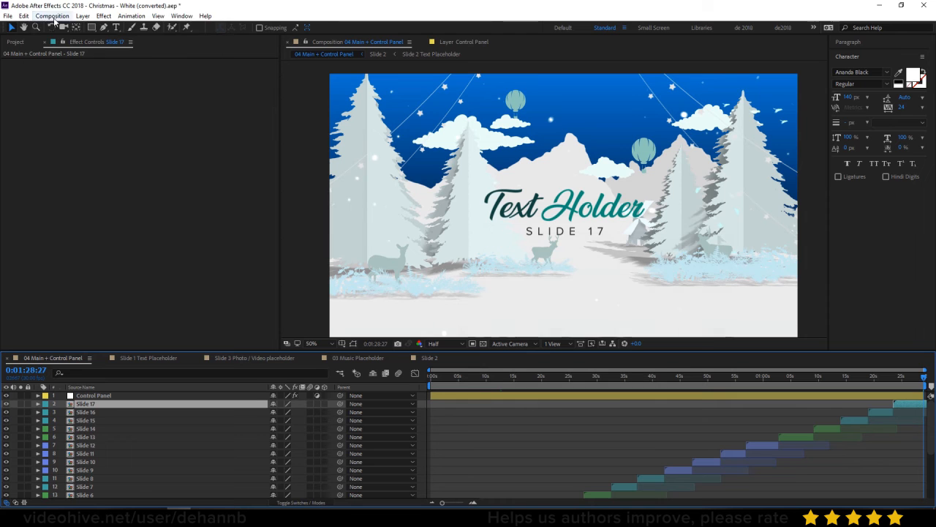
# Lengthen the main composition's duration to 0:01:45:28.
pyautogui.click(52, 16)
pyautogui.click(85, 39)
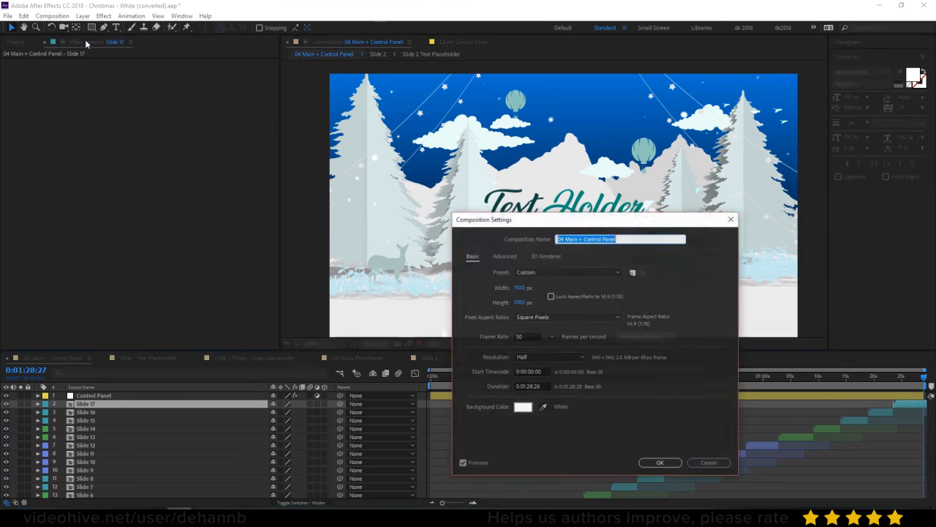
pyautogui.click(525, 384)
pyautogui.write('45')
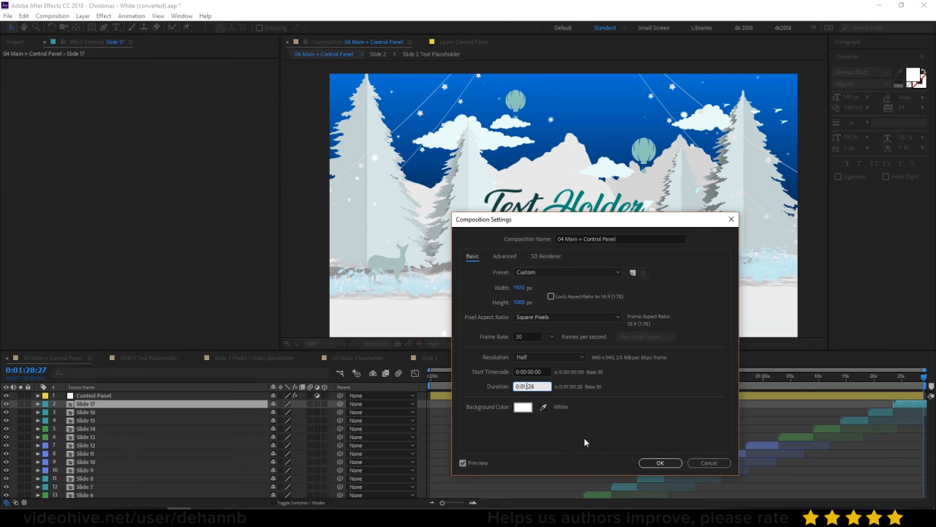
pyautogui.click(655, 463)
# End the work area at 0:01:30:19, where Slide 17 has faded out, and trim the composition to the work area.
pyautogui.moveTo(448, 505); pyautogui.dragTo(438, 505)
pyautogui.click(676, 411)
pyautogui.press('space')
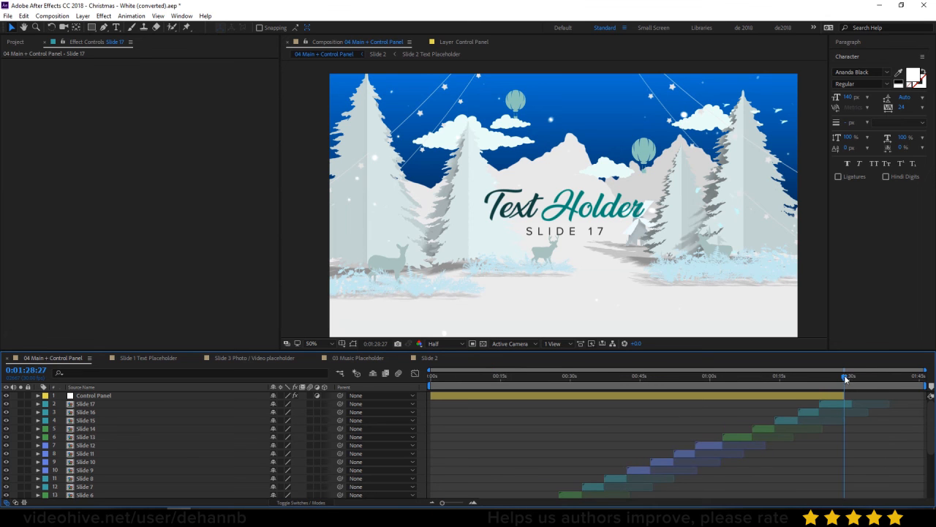
pyautogui.click(848, 404)
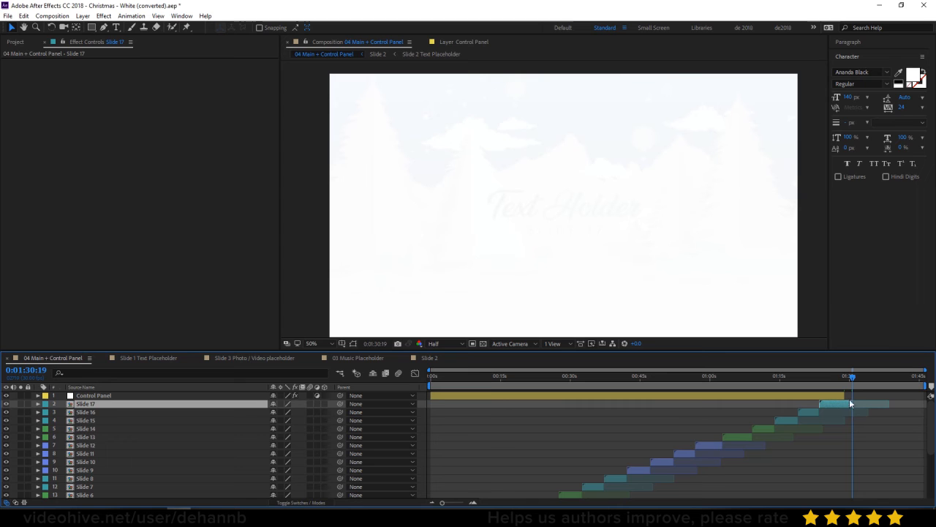
pyautogui.rightClick(841, 386)
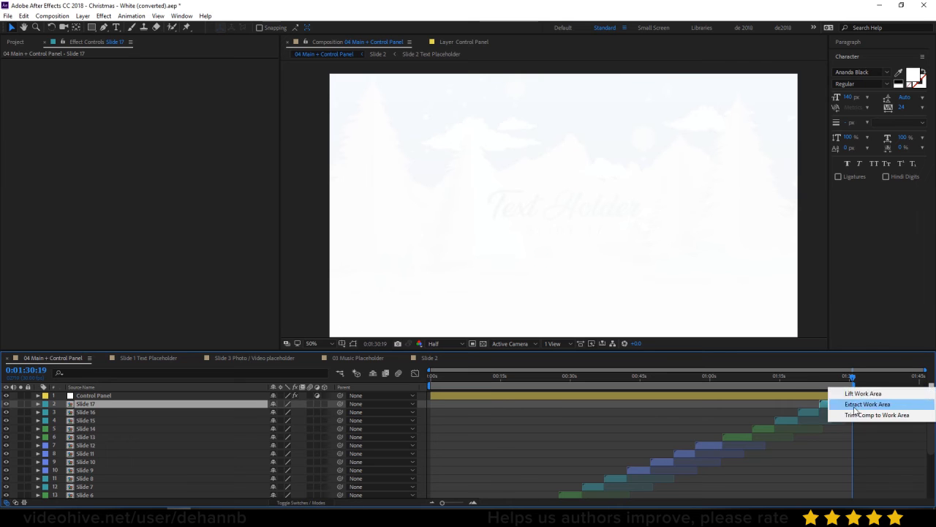
pyautogui.click(878, 416)
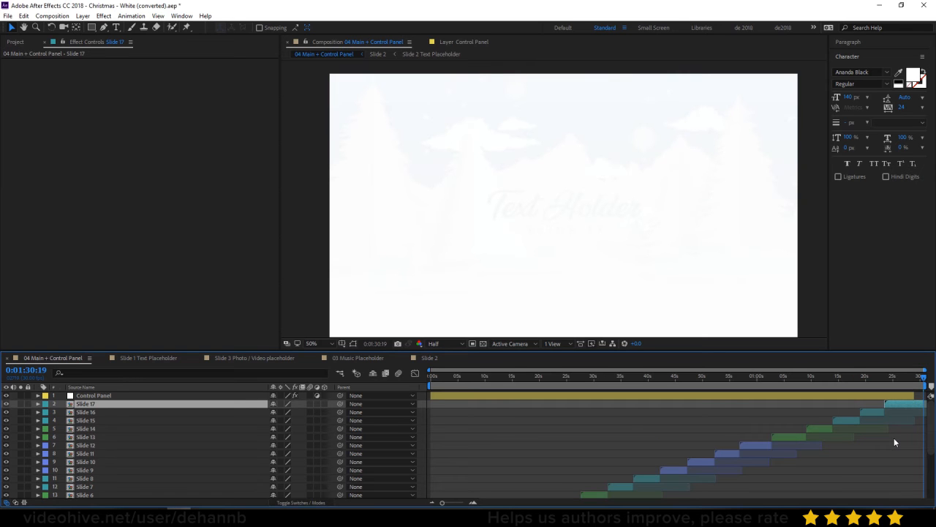
# Extend the BG layer to the composition's end at 0:01:30:19 and adjust the Control Panel layer's out point.
pyautogui.scroll(-5, 894, 438)
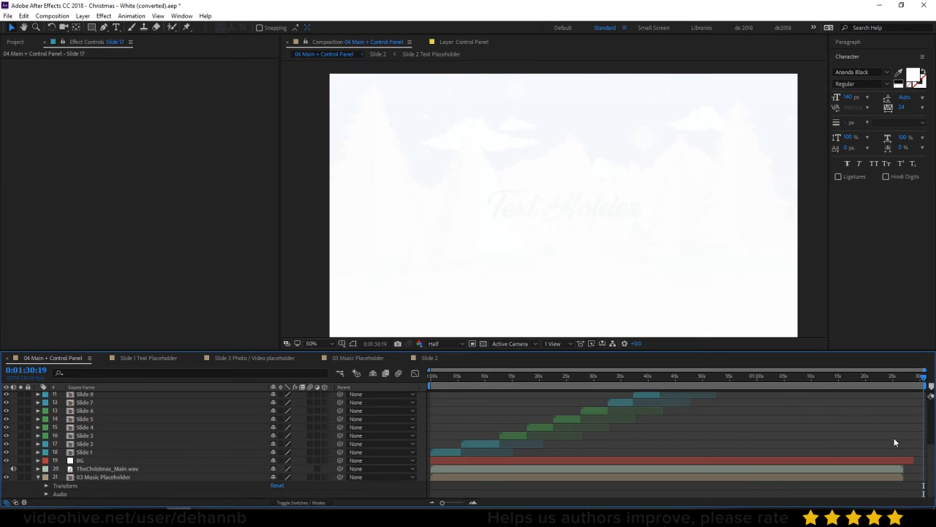
pyautogui.click(98, 460)
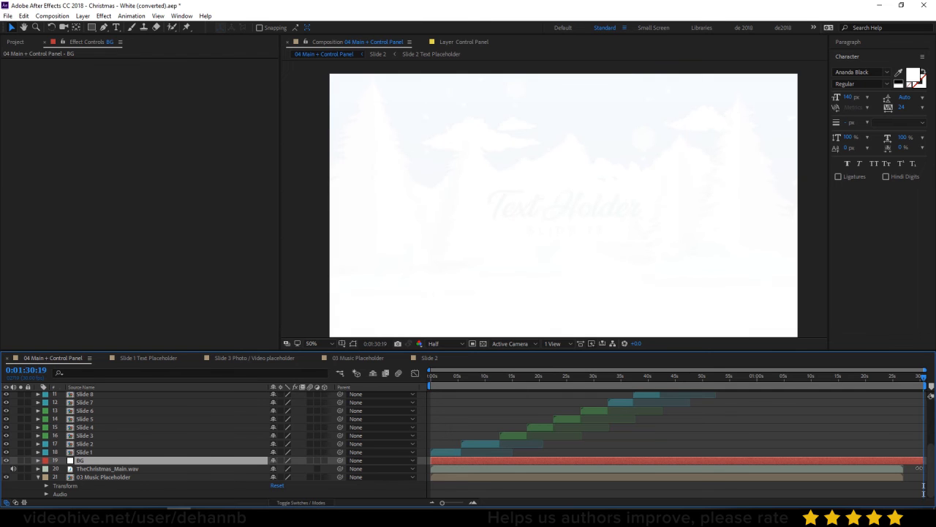
pyautogui.scroll(5, 902, 408)
pyautogui.moveTo(921, 379); pyautogui.dragTo(925, 383)
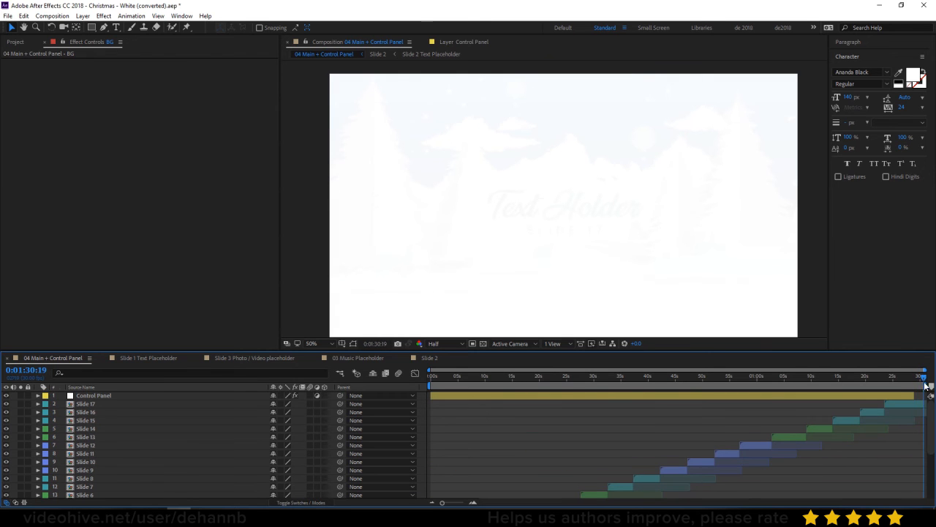
pyautogui.click(93, 396)
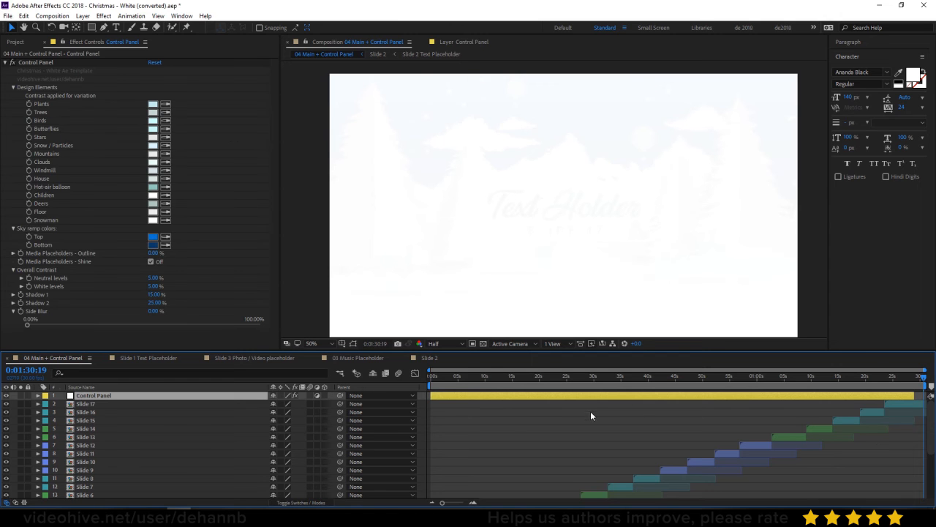
pyautogui.moveTo(914, 395)
pyautogui.mouseDown()
pyautogui.moveTo(805, 396)
pyautogui.moveTo(899, 396)
pyautogui.mouseUp()
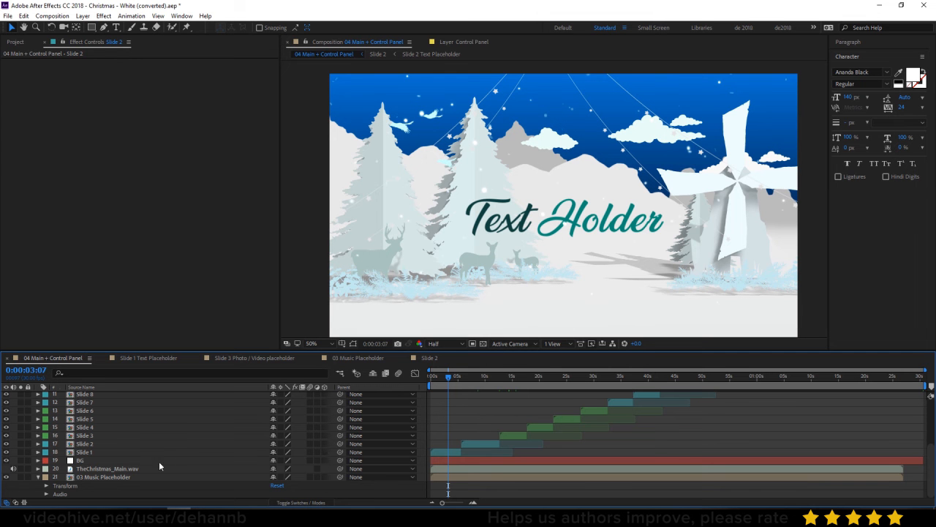
# Open the Slide 1 composition at 0:00:03:07 and set the Slide 1 Text Placeholder layer's Scale to 22%.
pyautogui.click(97, 451)
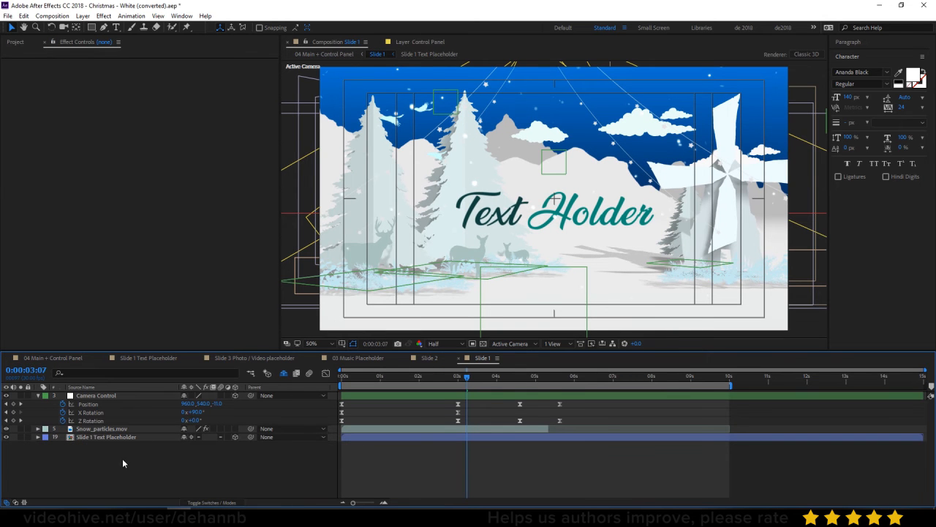
pyautogui.click(99, 437)
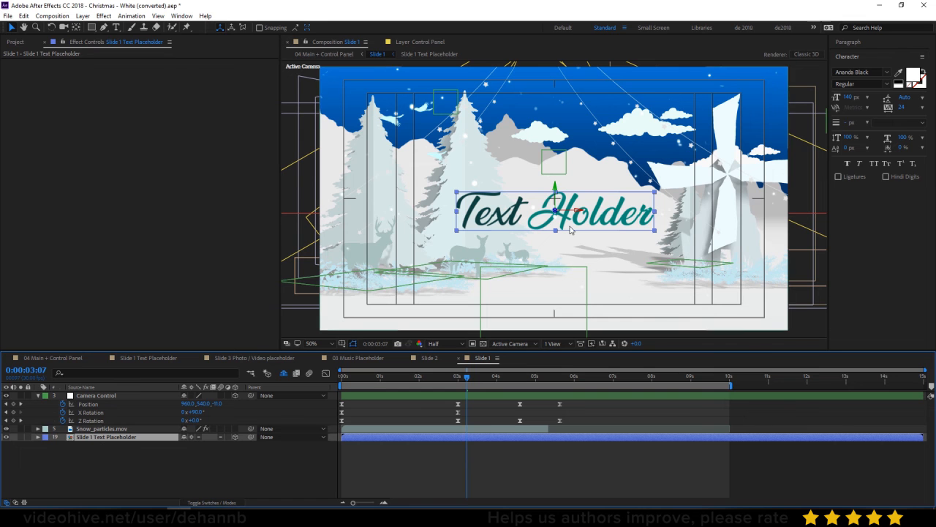
pyautogui.moveTo(582, 214)
pyautogui.mouseDown()
pyautogui.moveTo(604, 217)
pyautogui.moveTo(576, 216)
pyautogui.moveTo(592, 217)
pyautogui.mouseUp()
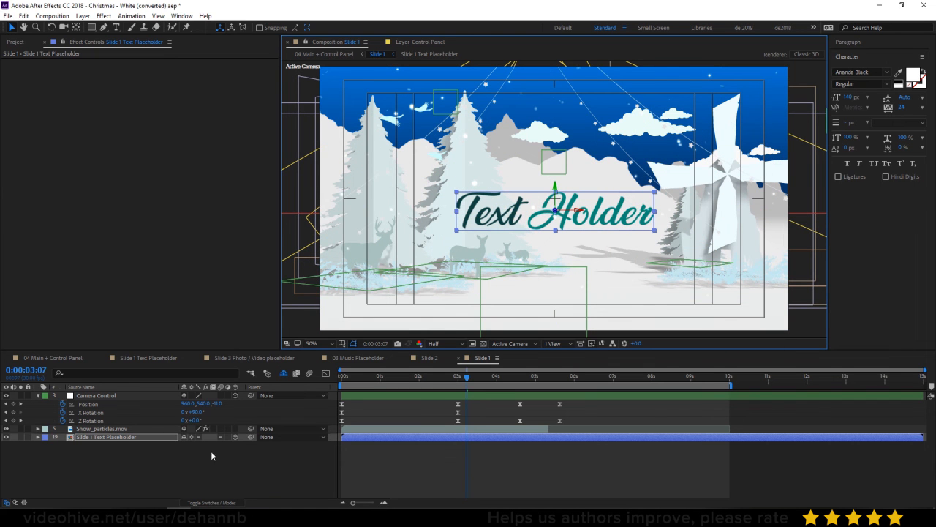
pyautogui.press('s')
pyautogui.moveTo(197, 445); pyautogui.dragTo(199, 444)
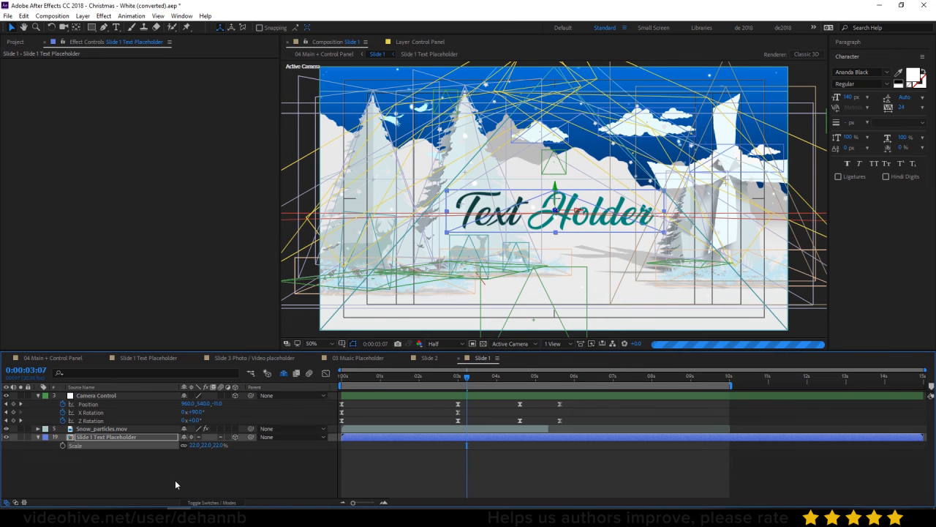
pyautogui.click(174, 480)
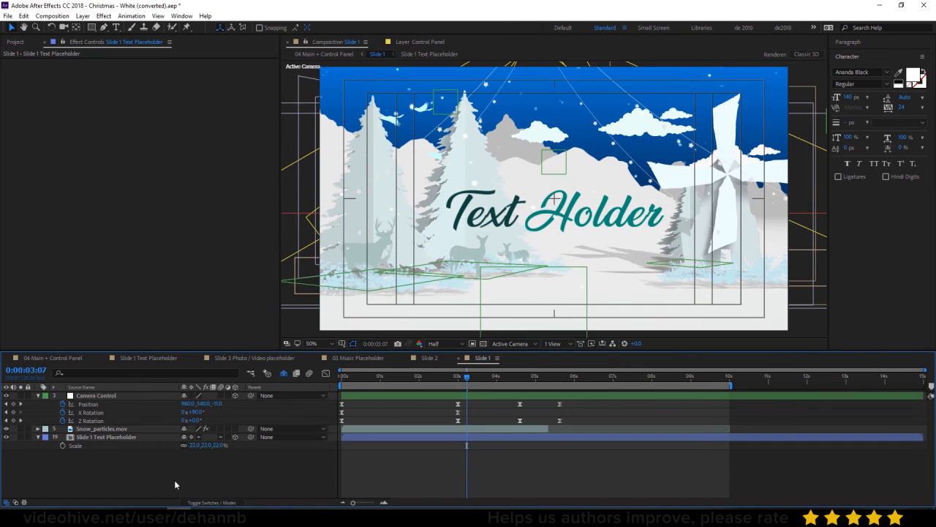
# Shift the last two Camera Control Position and Z Rotation keyframe pairs in Slide 1 together so the final pair falls at 0:00:07:00.
pyautogui.click(112, 429)
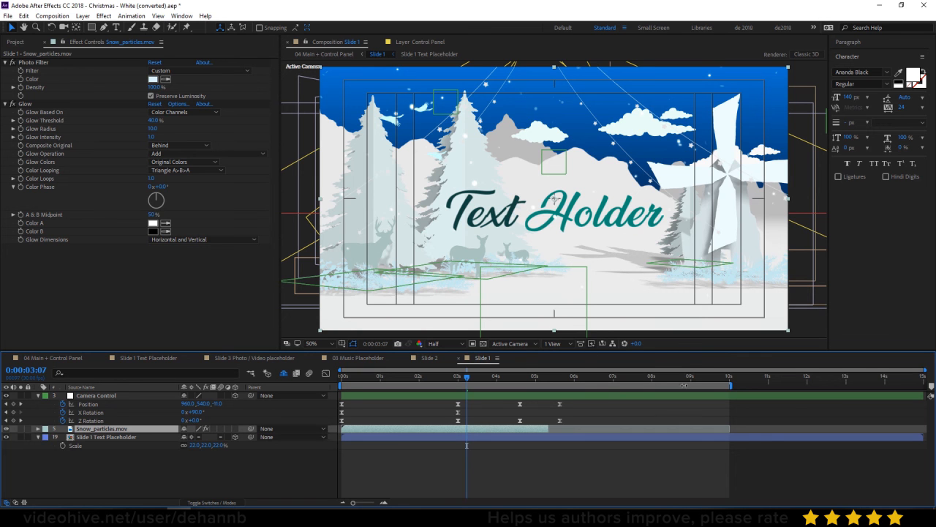
pyautogui.click(613, 379)
pyautogui.moveTo(565, 420); pyautogui.dragTo(514, 404)
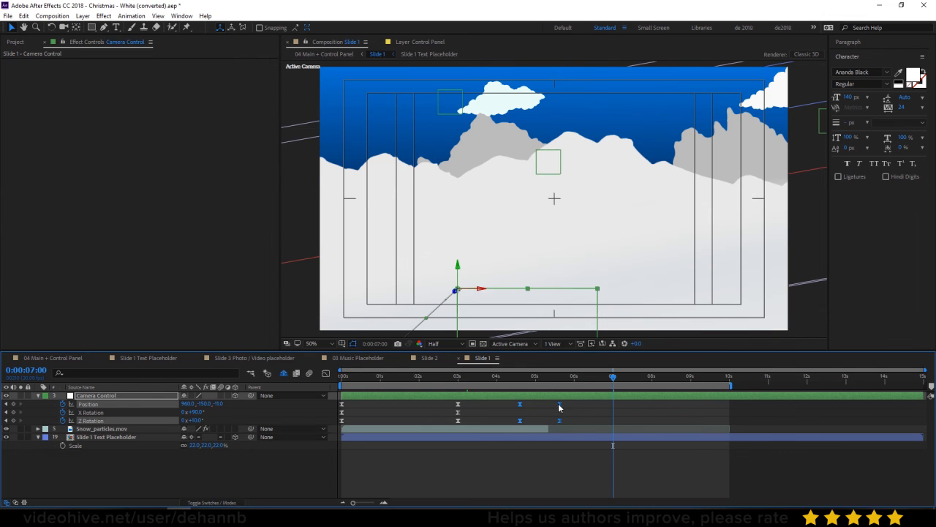
pyautogui.moveTo(586, 411); pyautogui.dragTo(607, 411)
pyautogui.click(546, 406)
# Extend the Snow_particles.mov layer in Slide 1 to about 6.5 seconds and scrub through its end to check the coverage.
pyautogui.click(596, 377)
pyautogui.click(563, 429)
pyautogui.moveTo(565, 431); pyautogui.dragTo(598, 430)
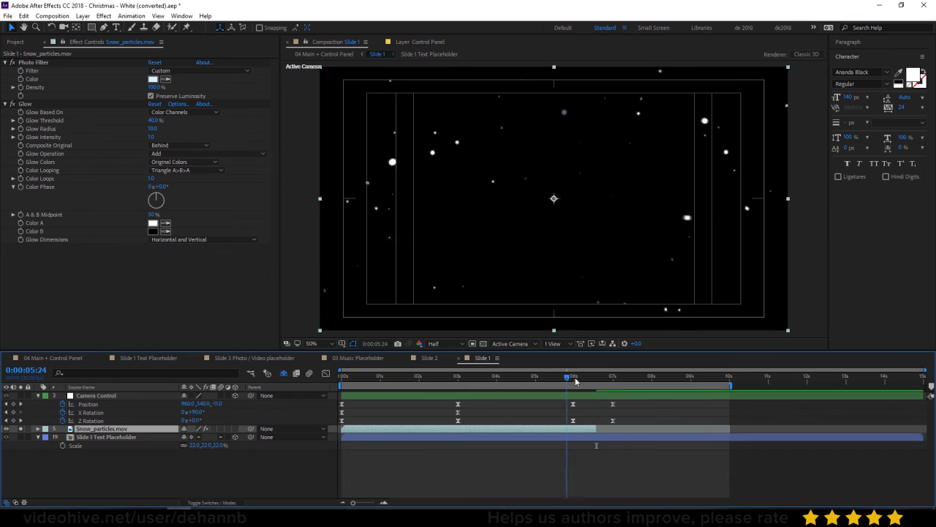
pyautogui.moveTo(575, 380); pyautogui.dragTo(600, 381)
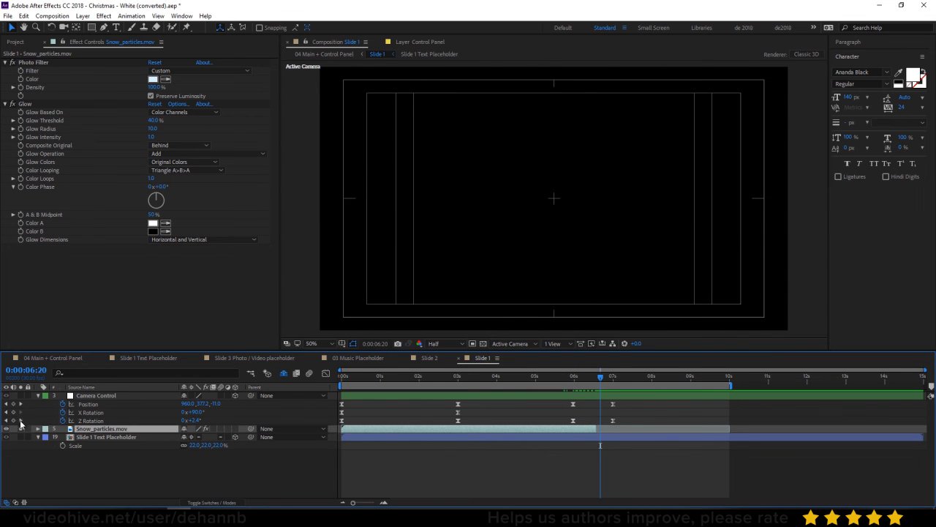
pyautogui.click(583, 379)
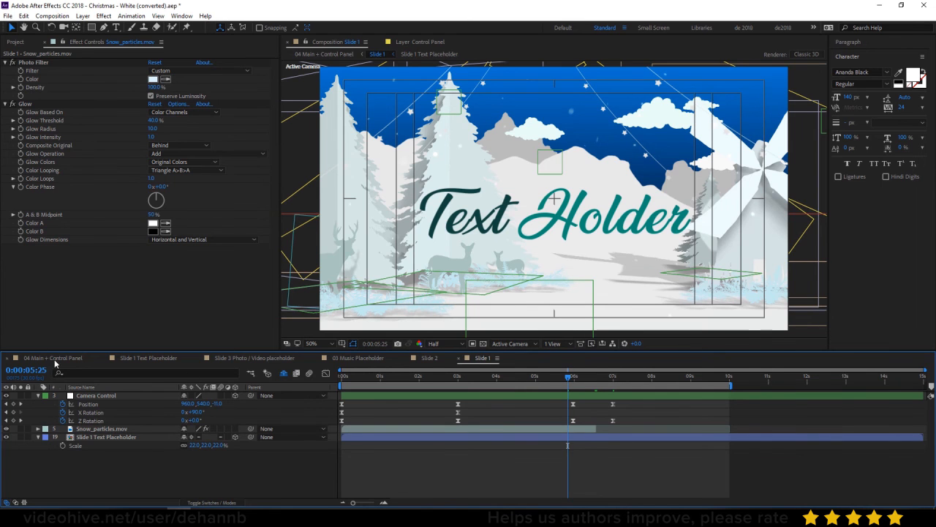
# Return to the 04 Main + Control Panel composition and set its preview resolution to Full.
pyautogui.click(60, 358)
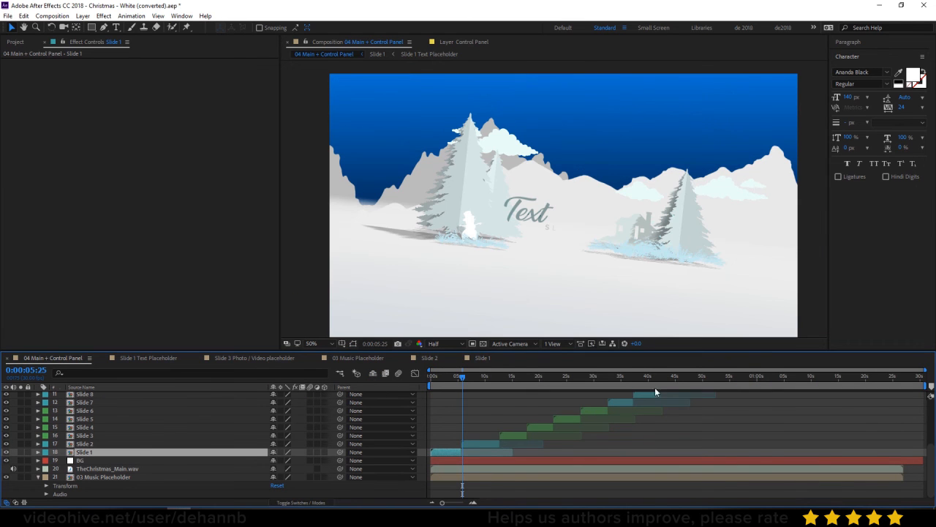
pyautogui.click(431, 343)
pyautogui.click(458, 372)
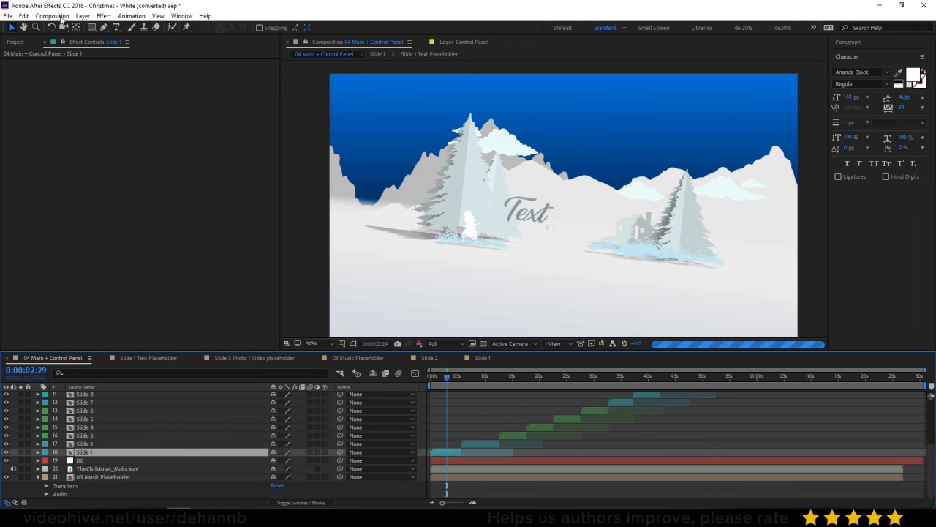
# Add the main composition to the Adobe Media Encoder queue and open the job's export settings there.
pyautogui.click(52, 15)
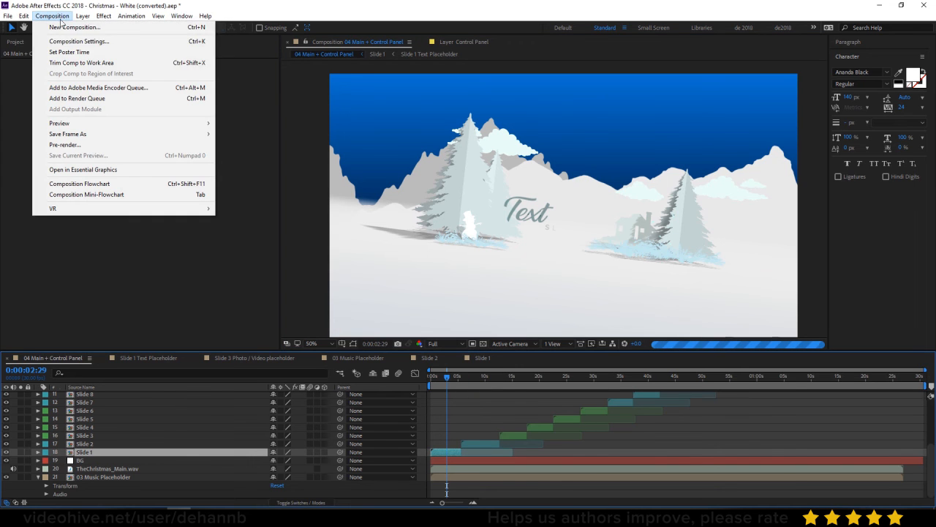
pyautogui.click(125, 88)
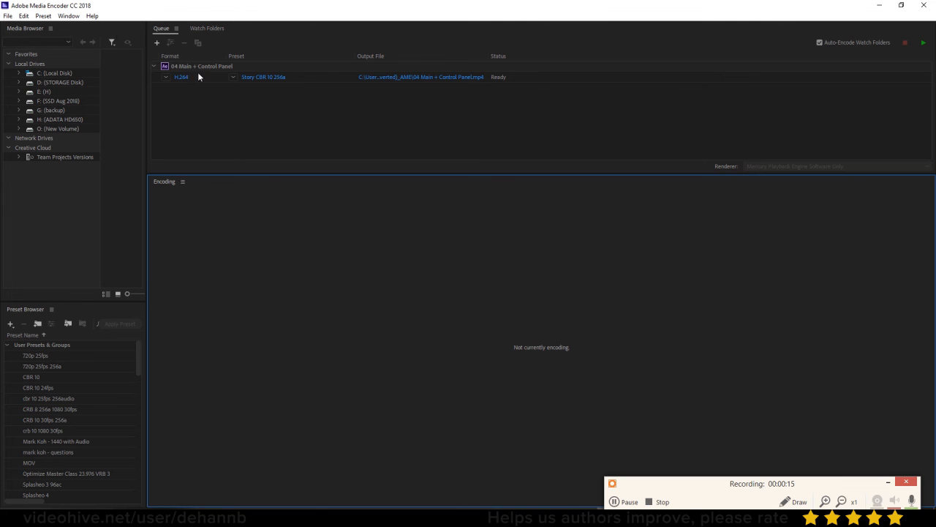
pyautogui.click(271, 77)
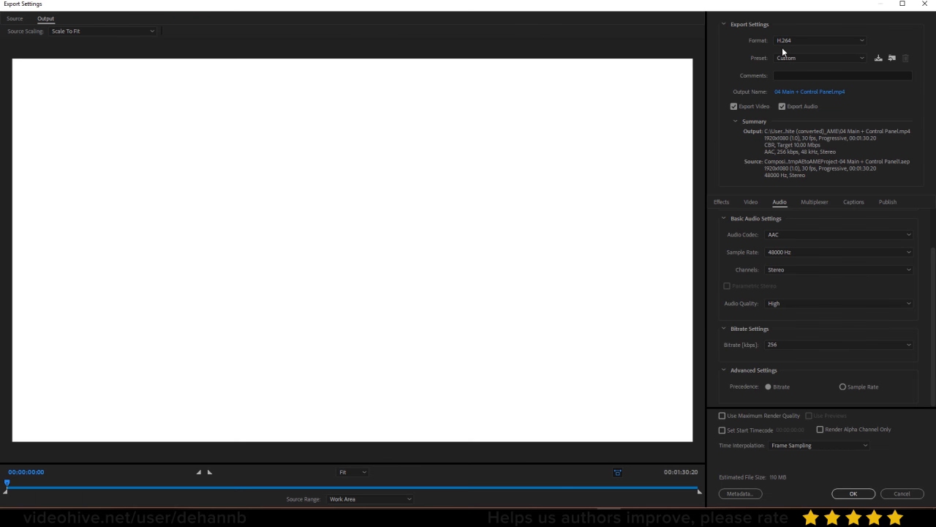
# Review the H.264 export's frame size, frame rate, bitrate and audio settings, then close the export settings.
pyautogui.click(749, 202)
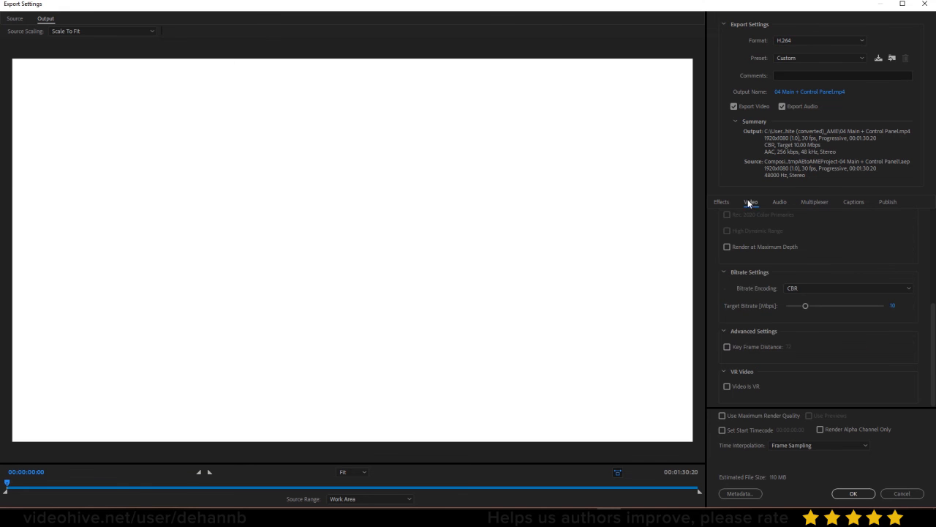
pyautogui.scroll(5, 863, 248)
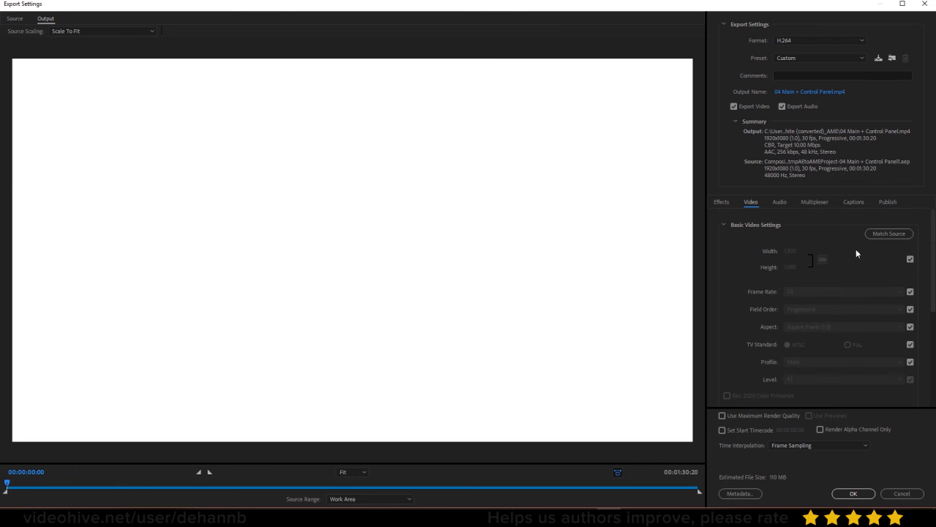
pyautogui.click(910, 260)
pyautogui.click(910, 260)
pyautogui.moveTo(931, 301); pyautogui.dragTo(930, 358)
pyautogui.scroll(-1, 930, 359)
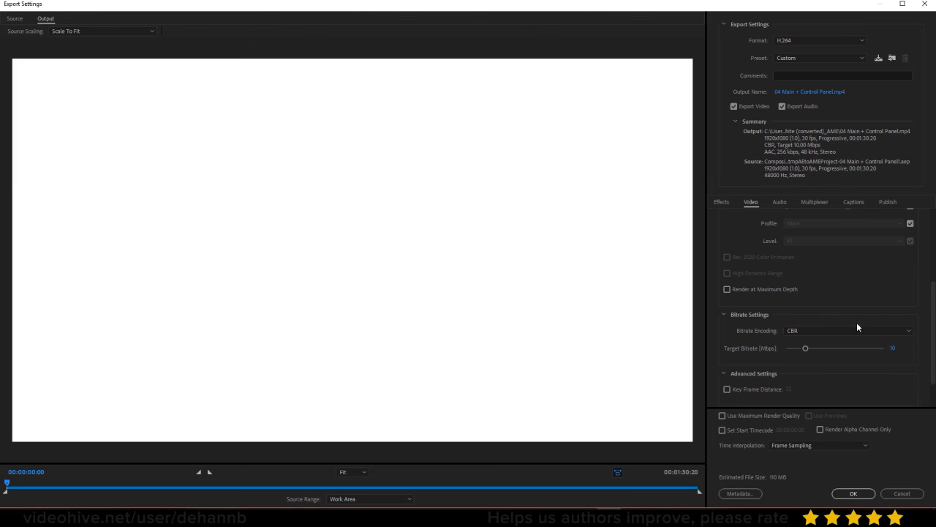
pyautogui.click(778, 204)
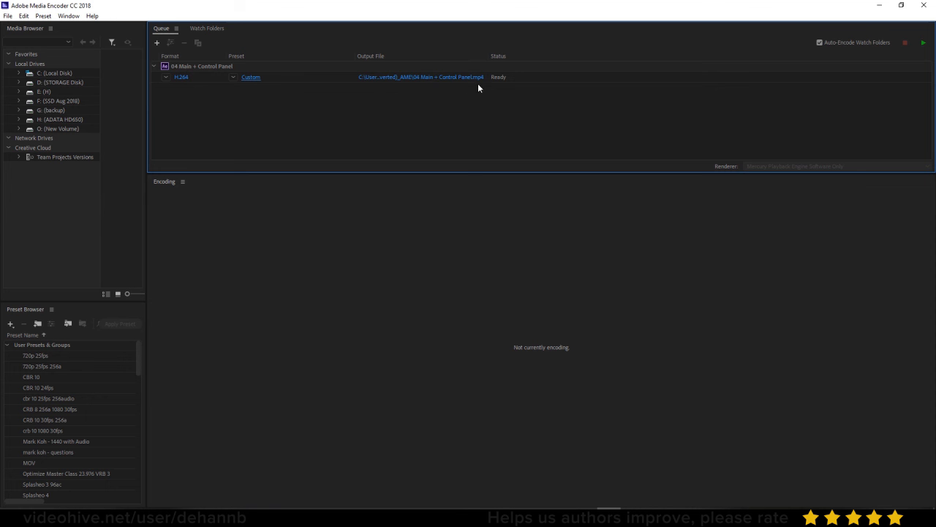
# Save the output file as 04 Main + Control Panel.mp4 and start encoding the queue.
pyautogui.click(463, 77)
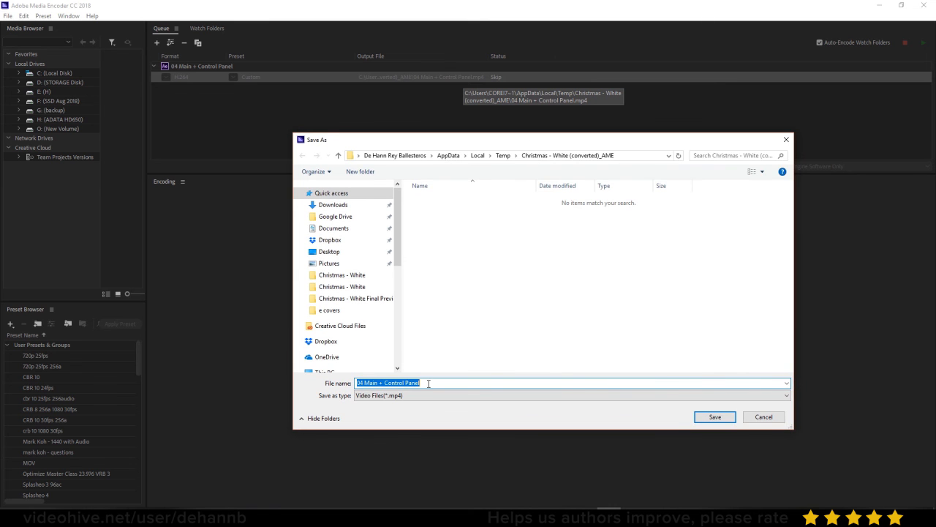
pyautogui.click(709, 417)
pyautogui.click(923, 44)
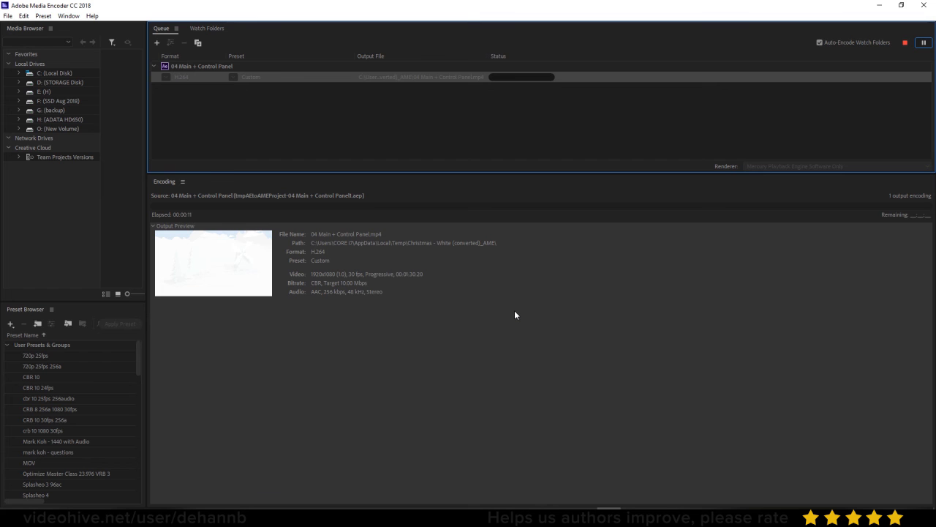